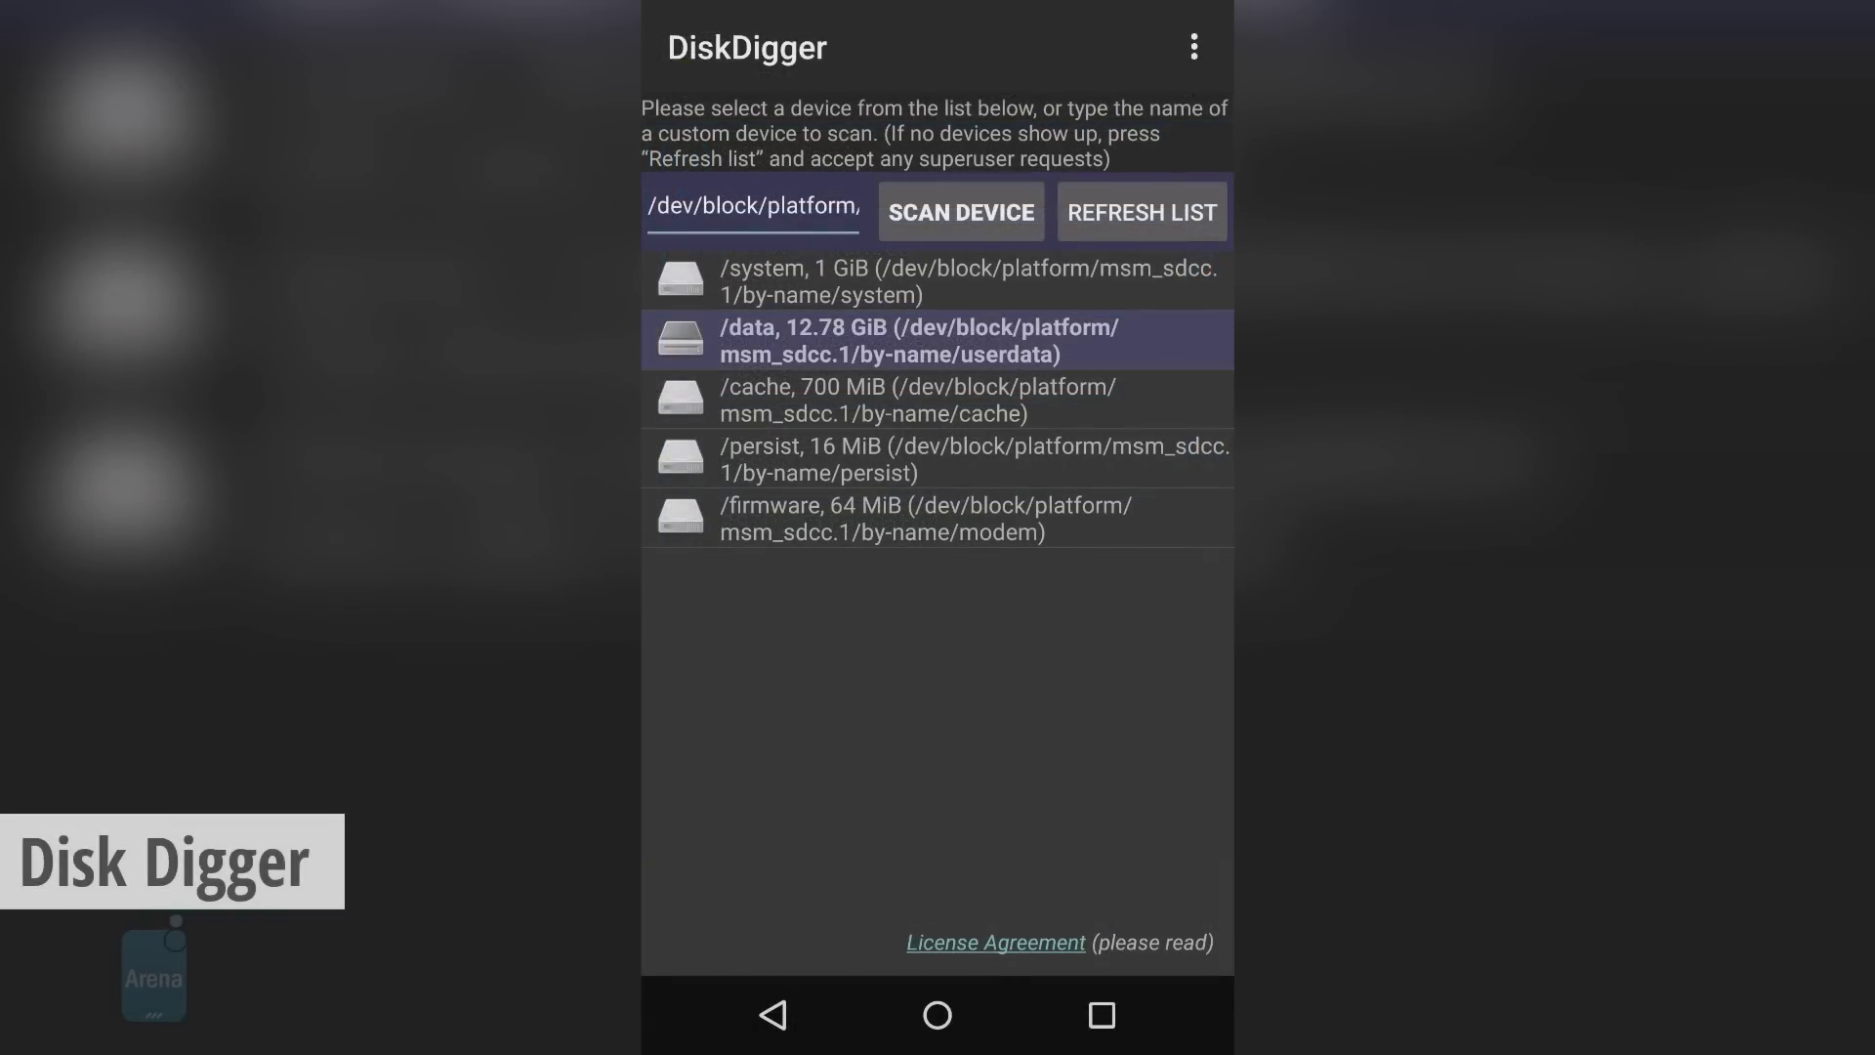
Start a DiskDigger scan of the data partition
{"action": "left_click", "coordinate": [962, 211]}
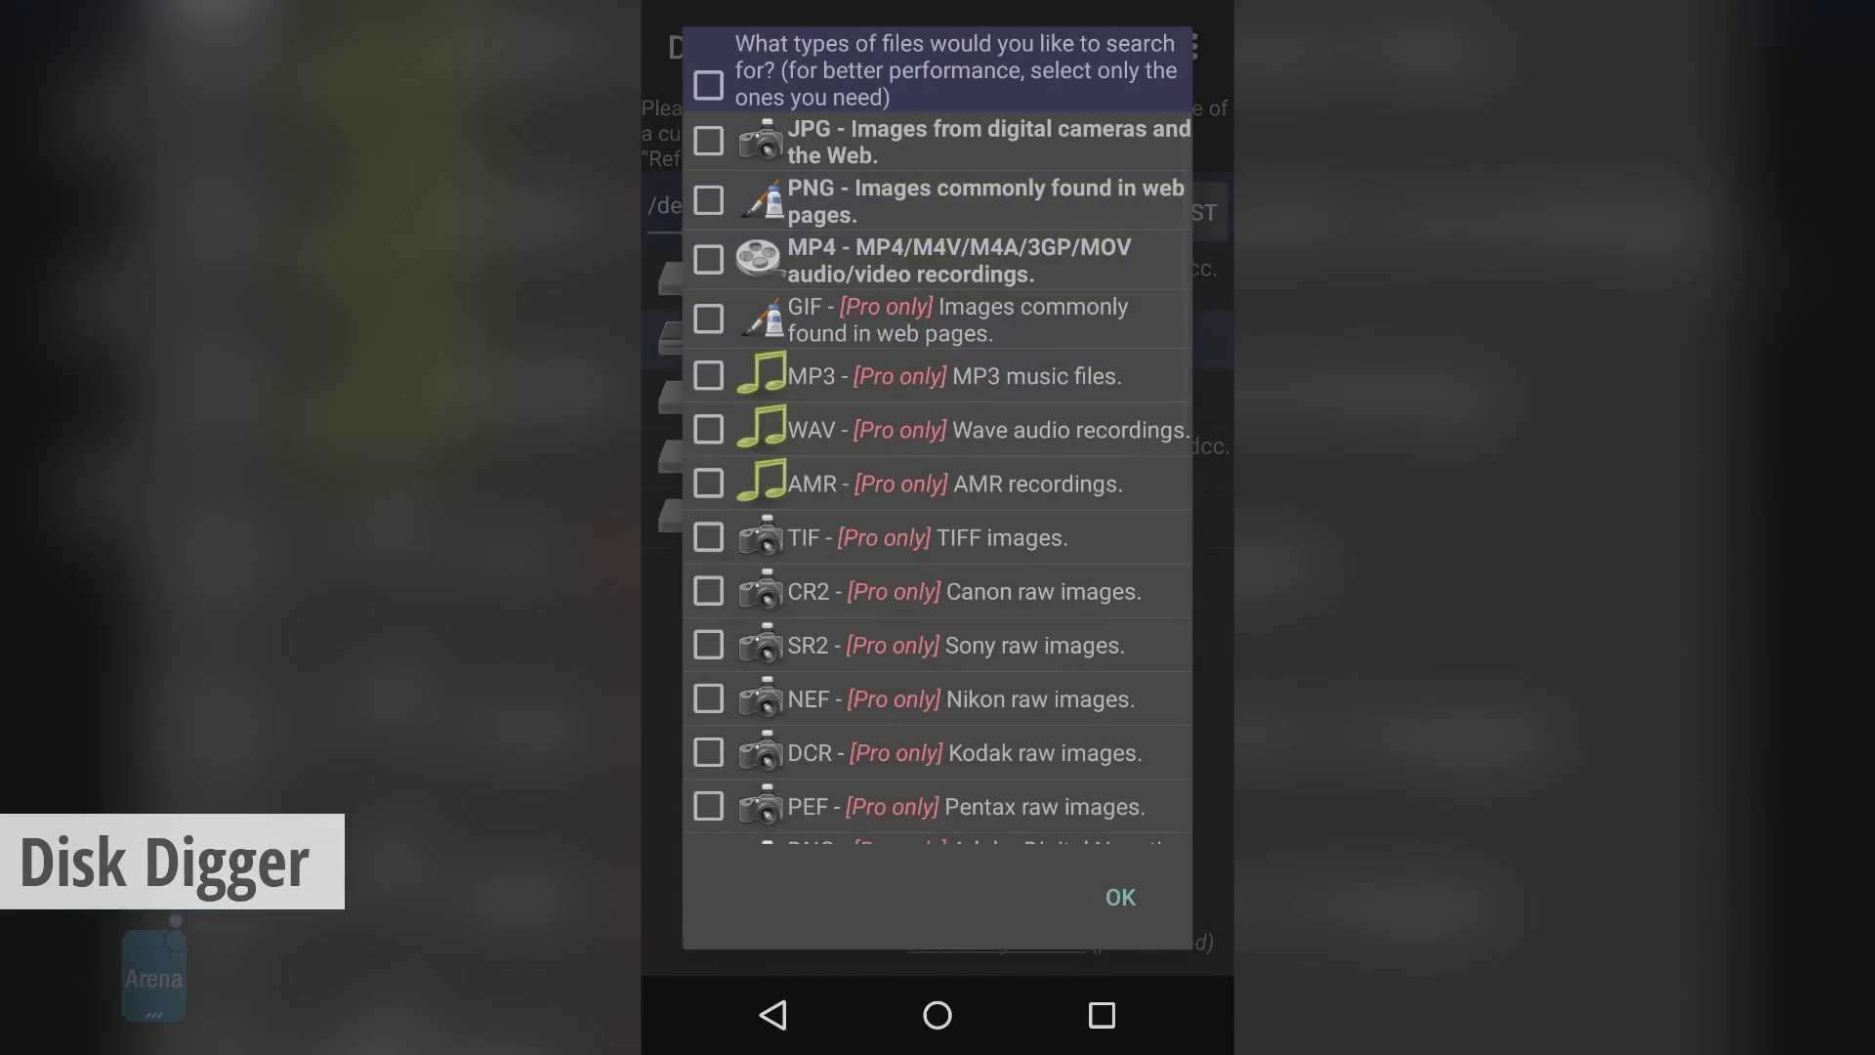
{"action": "left_click_drag", "start_coordinate": [921, 646], "coordinate": [913, 156]}
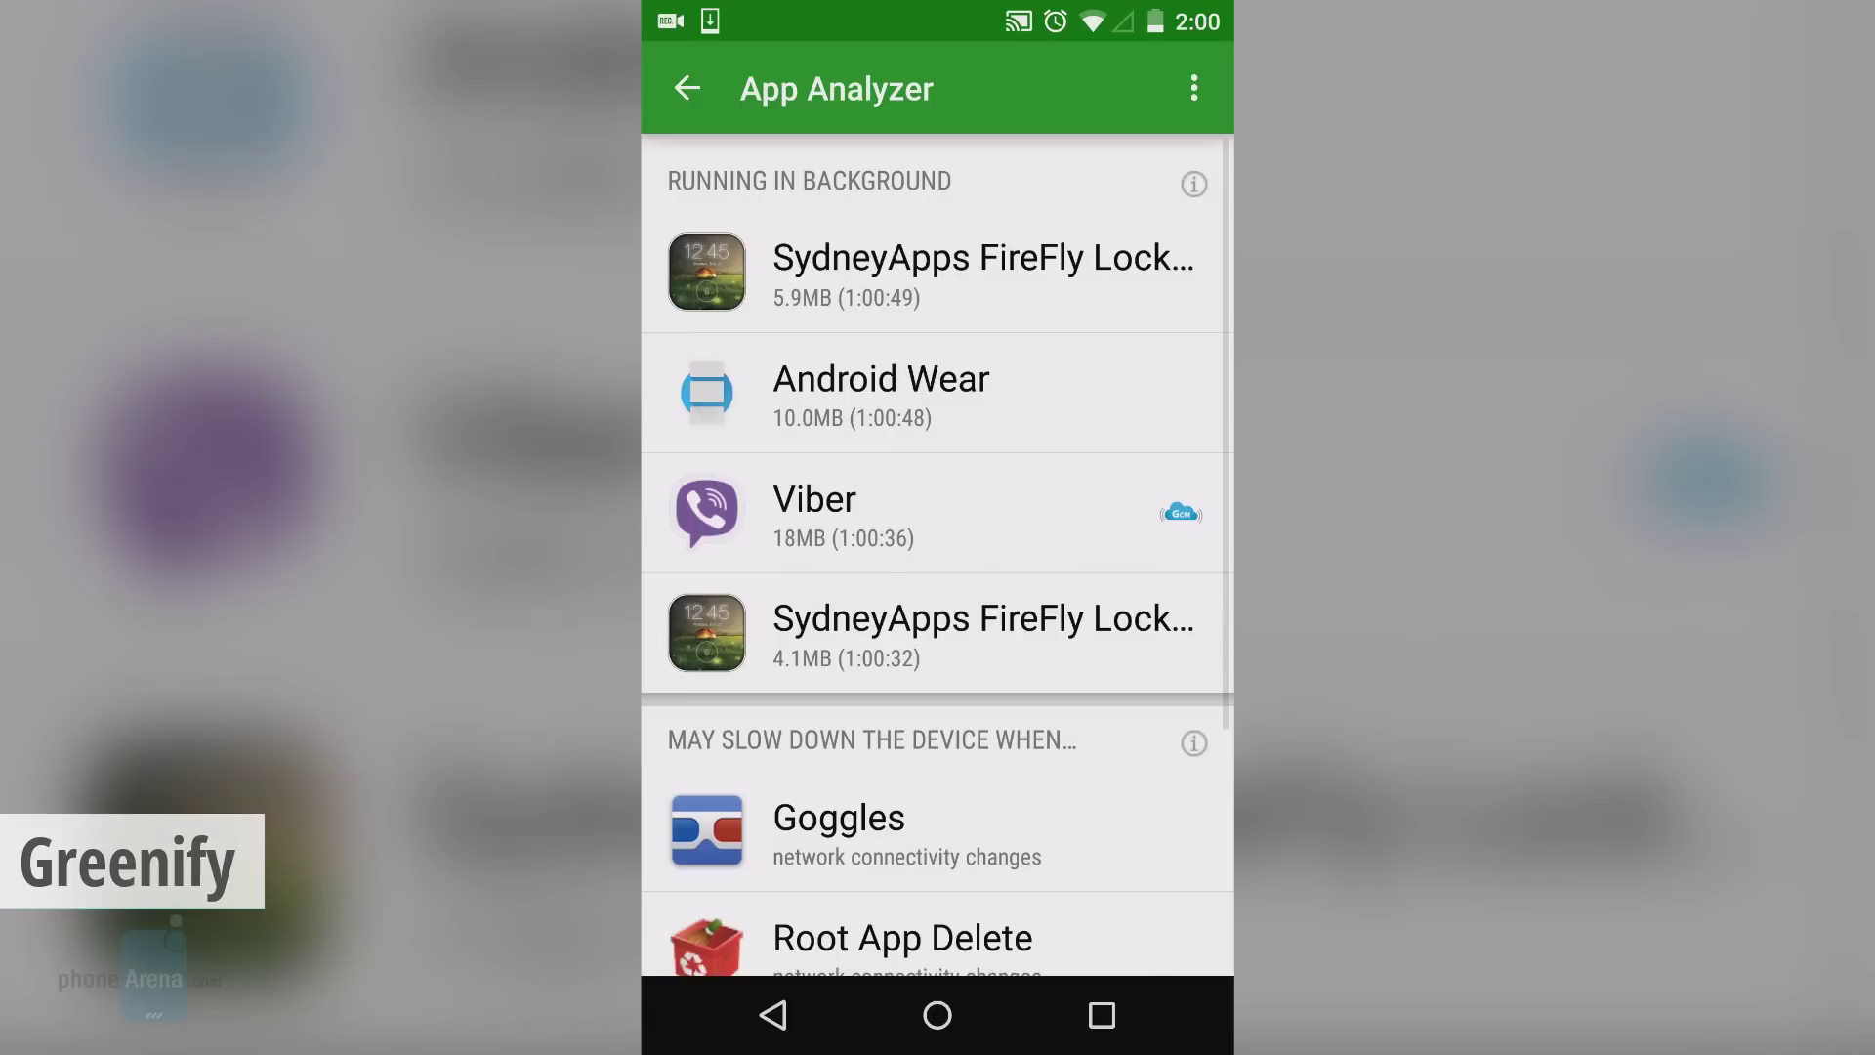
{"action": "scroll", "coordinate": [938, 557], "scroll_direction": "down", "scroll_amount": 5}
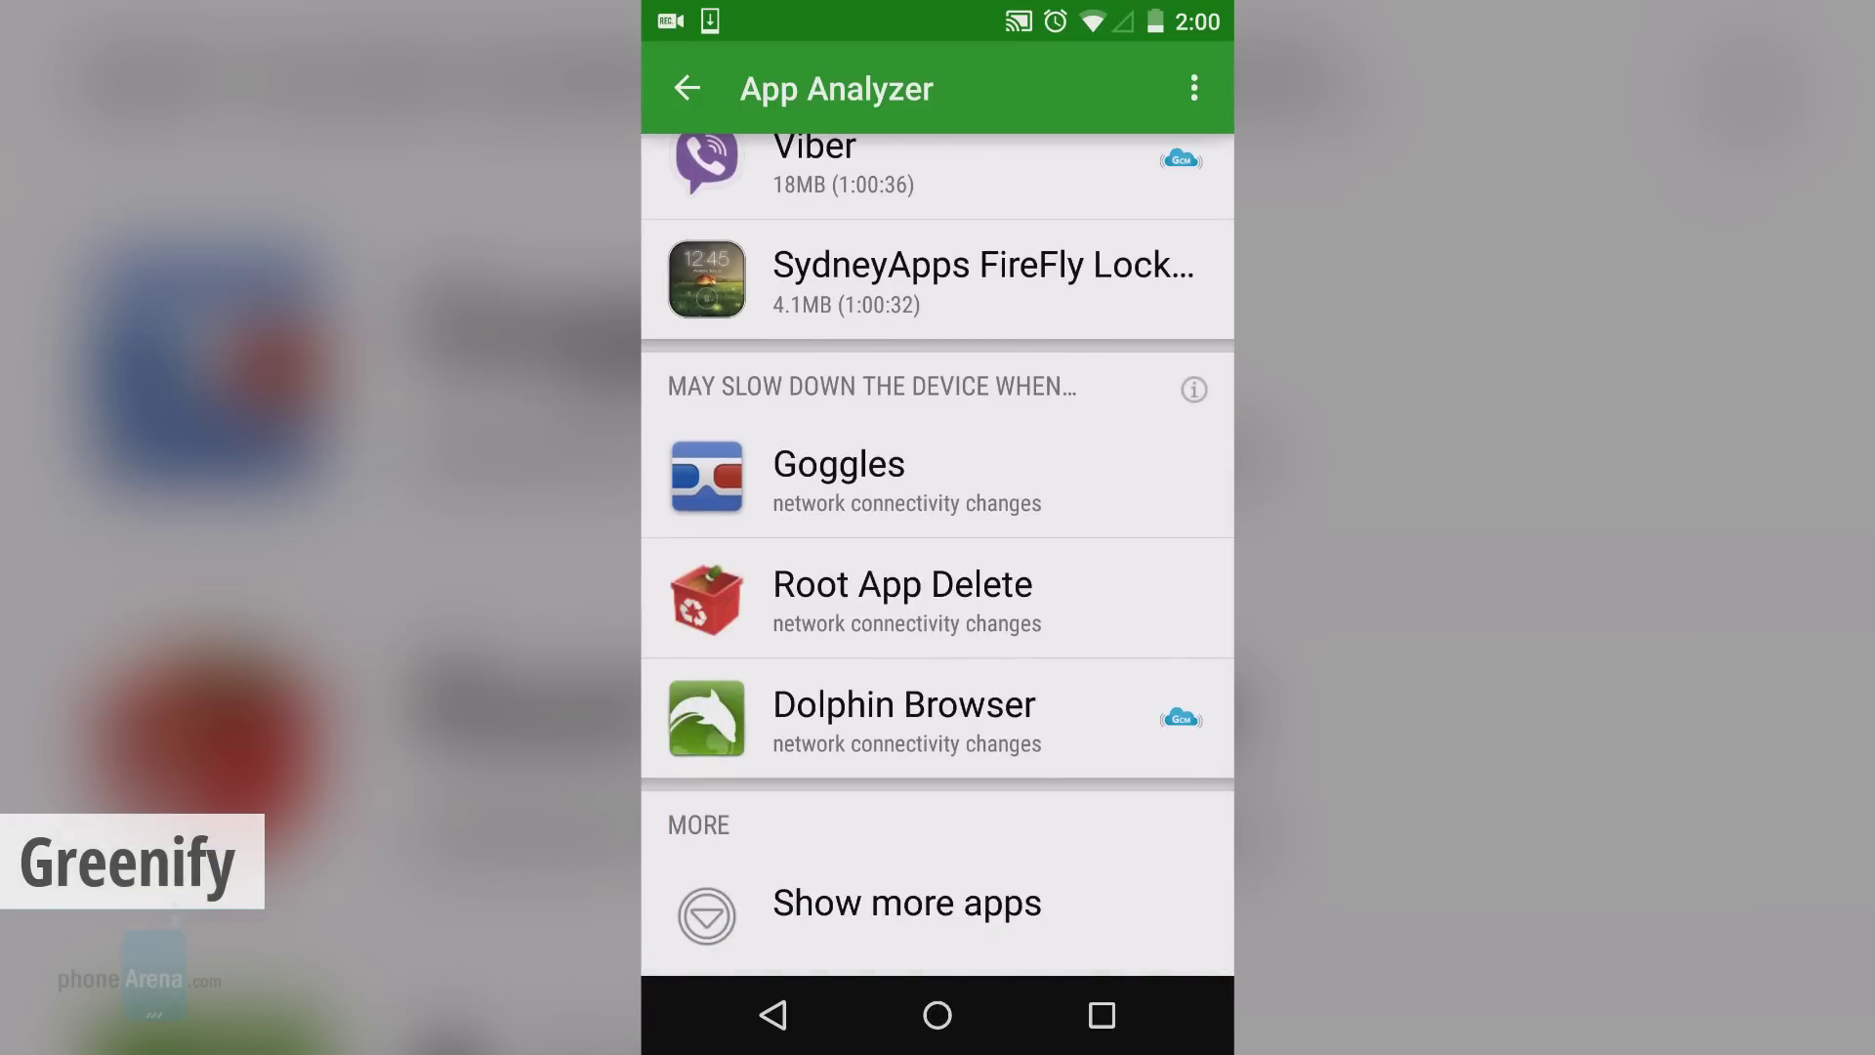
Mark Dolphin Browser, Viber, Android Wear and SydneyApps FireFly, then hibernate them all
{"action": "left_click", "coordinate": [904, 719]}
{"action": "scroll", "coordinate": [938, 557], "scroll_direction": "up", "scroll_amount": 5}
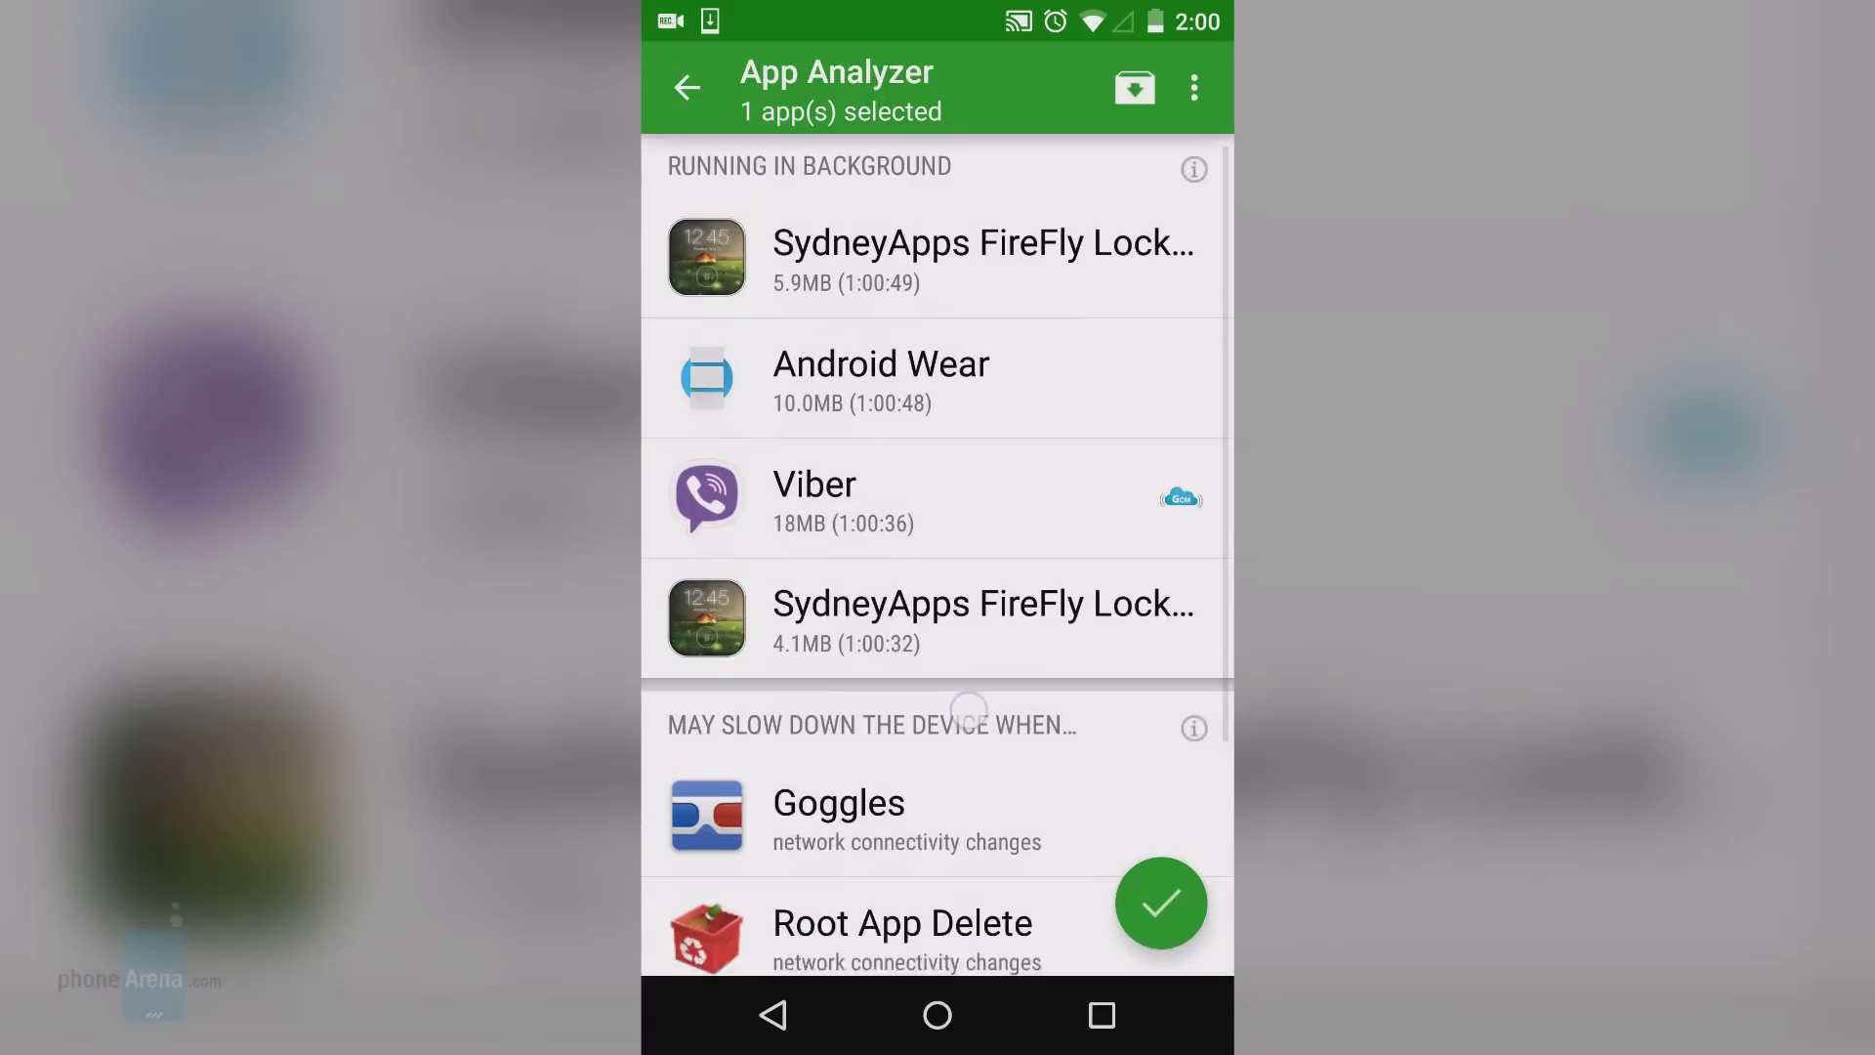
{"action": "left_click", "coordinate": [938, 514]}
{"action": "left_click", "coordinate": [938, 393]}
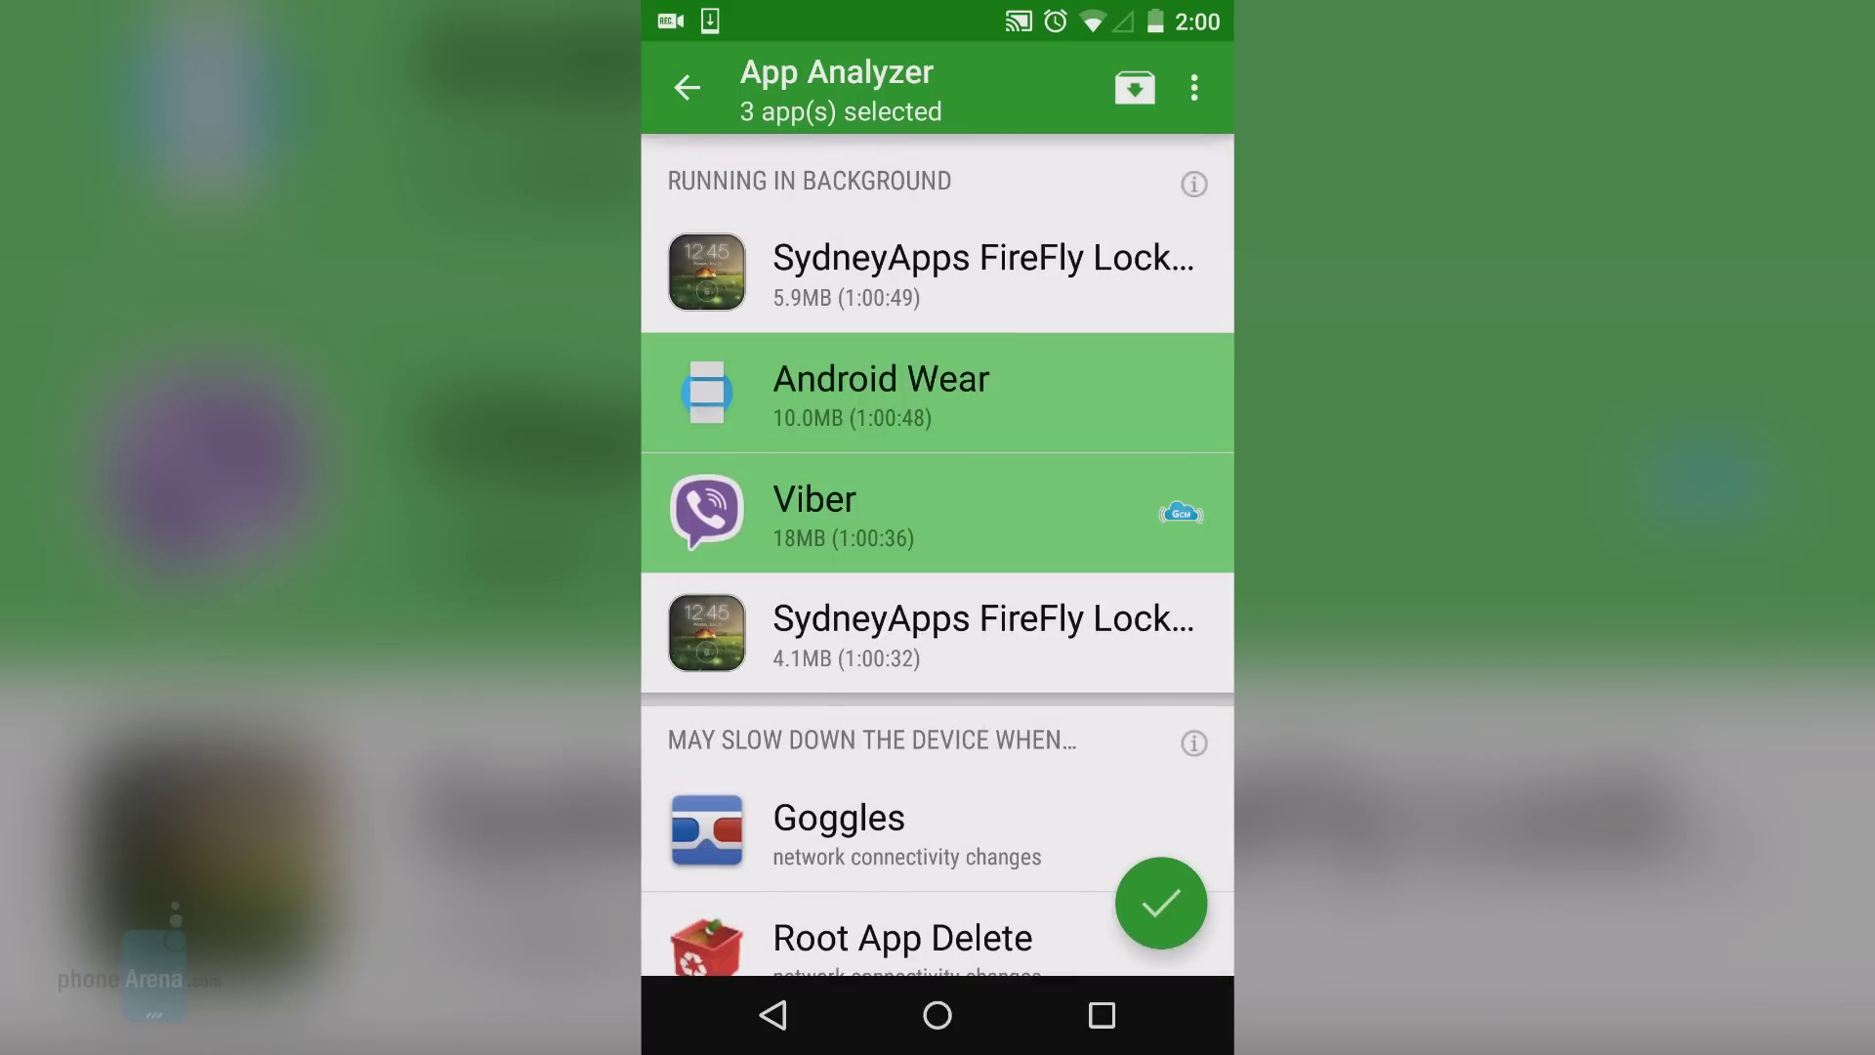
{"action": "left_click", "coordinate": [938, 273]}
{"action": "left_click", "coordinate": [1160, 902]}
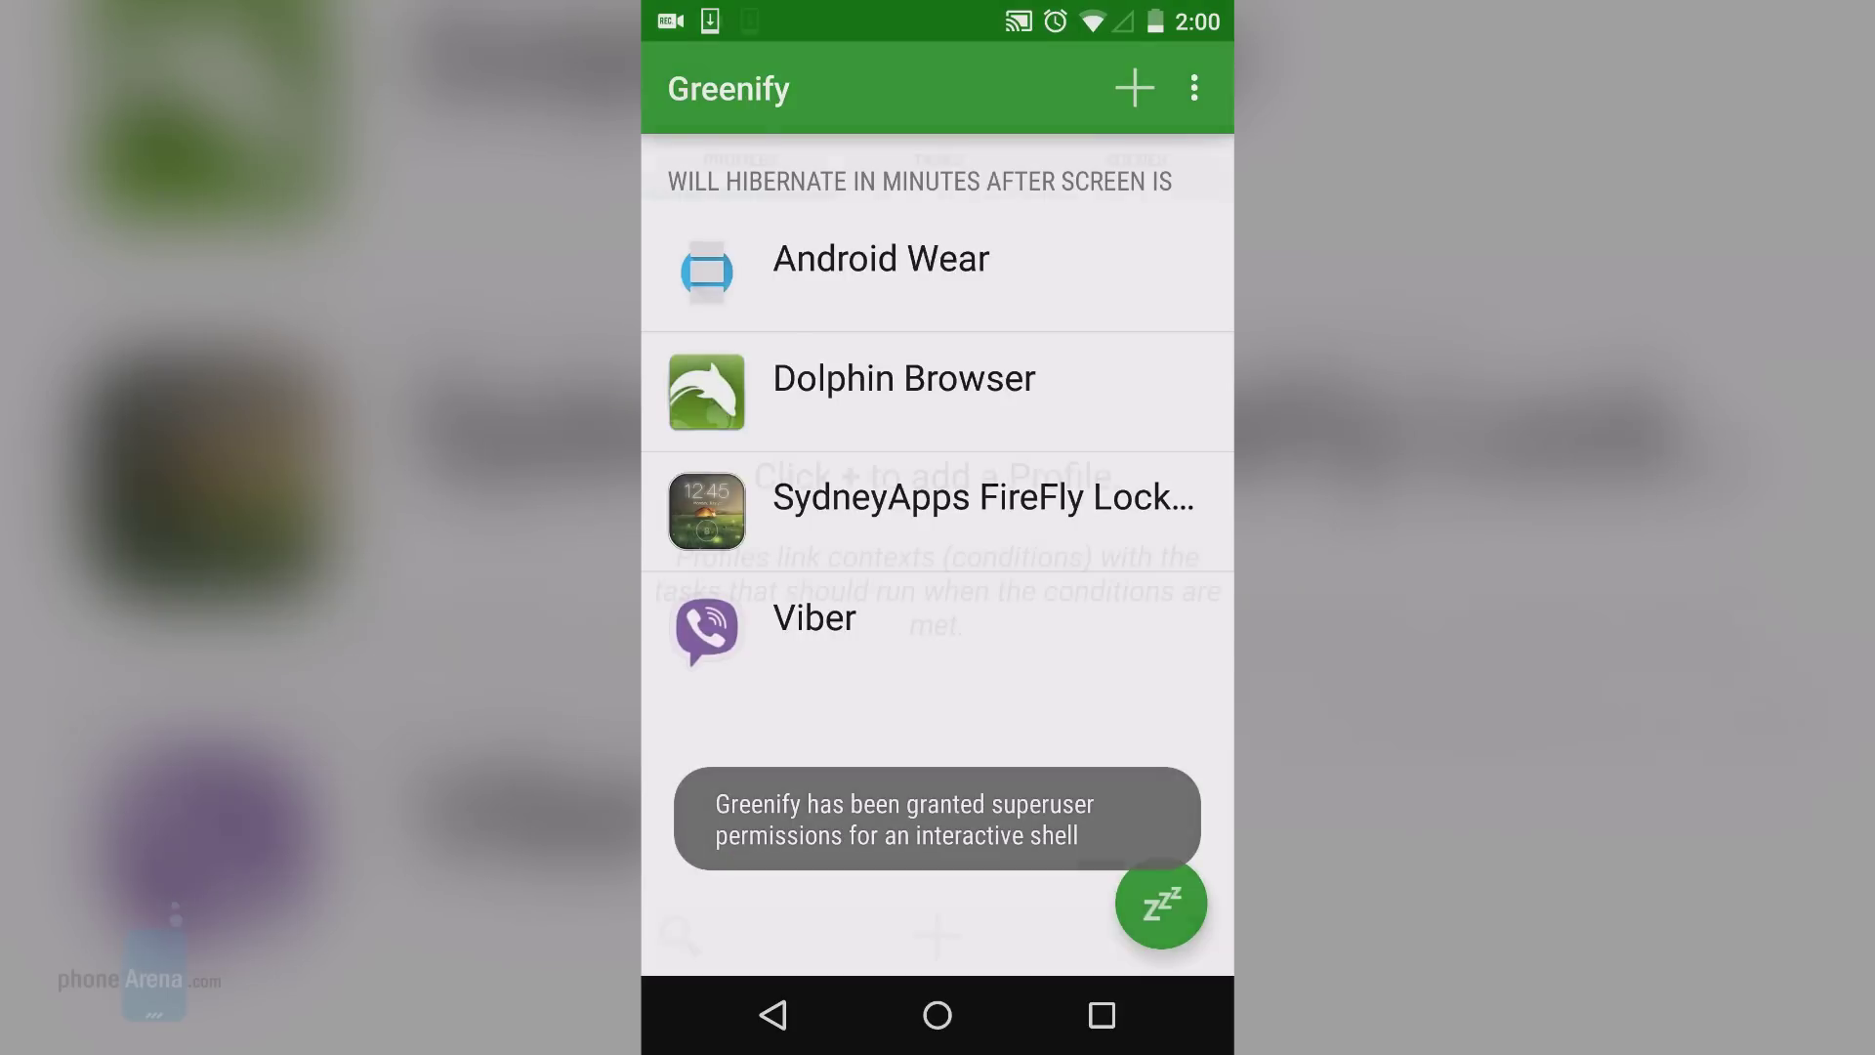
Create a new Tasker profile triggered by the Calculator application
{"action": "left_click", "coordinate": [938, 935]}
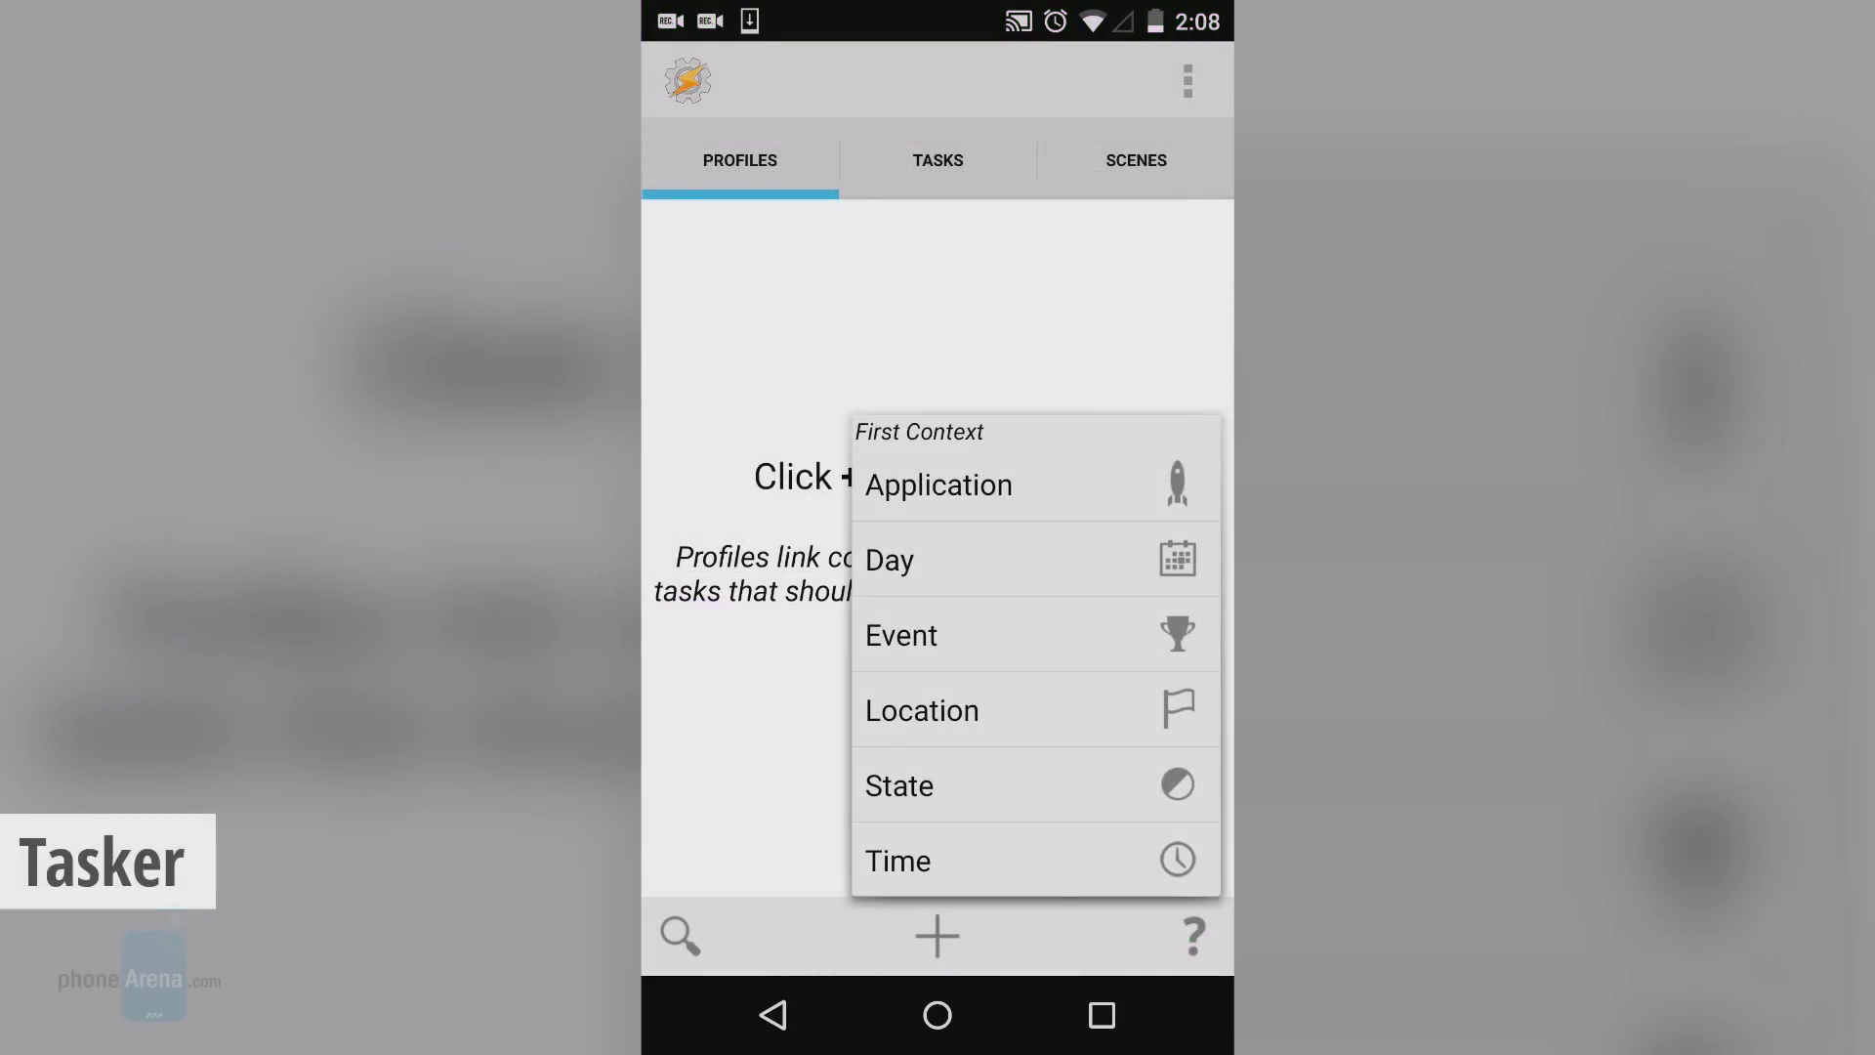
{"action": "left_click", "coordinate": [1044, 481]}
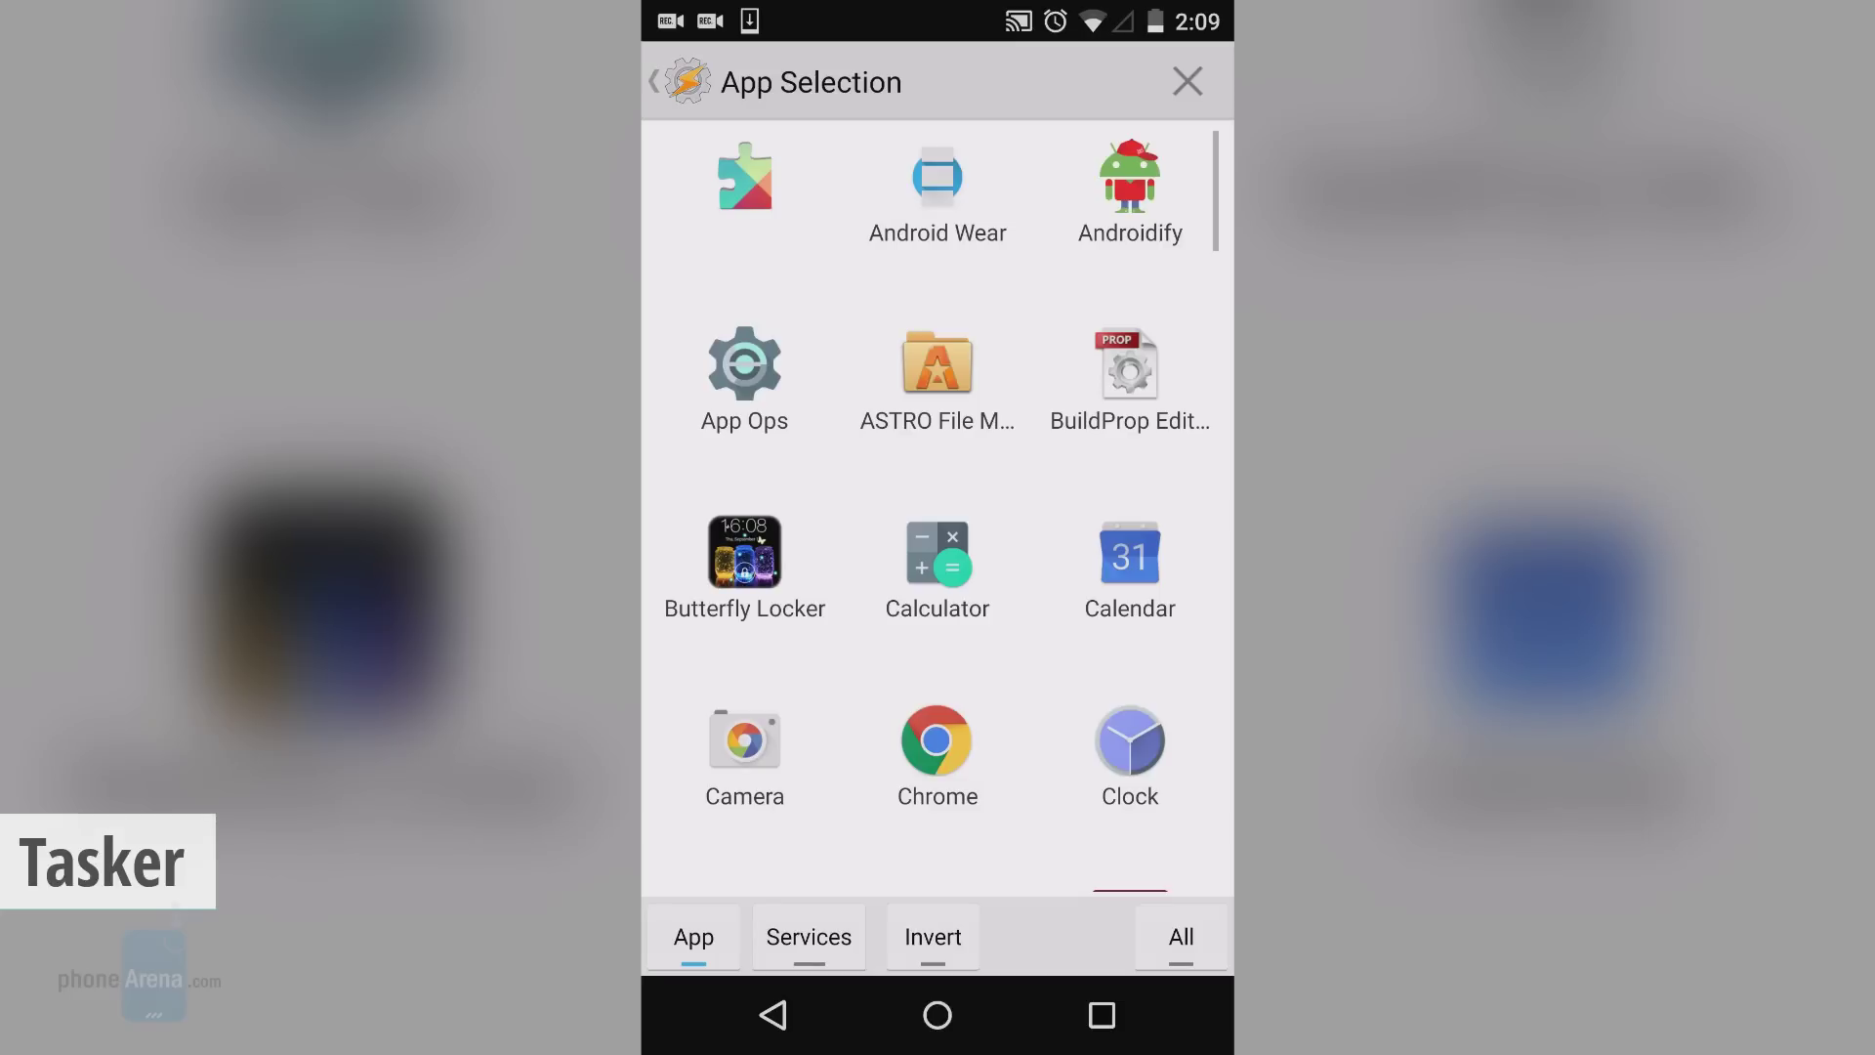
{"action": "left_click", "coordinate": [938, 571]}
{"action": "left_click", "coordinate": [685, 82]}
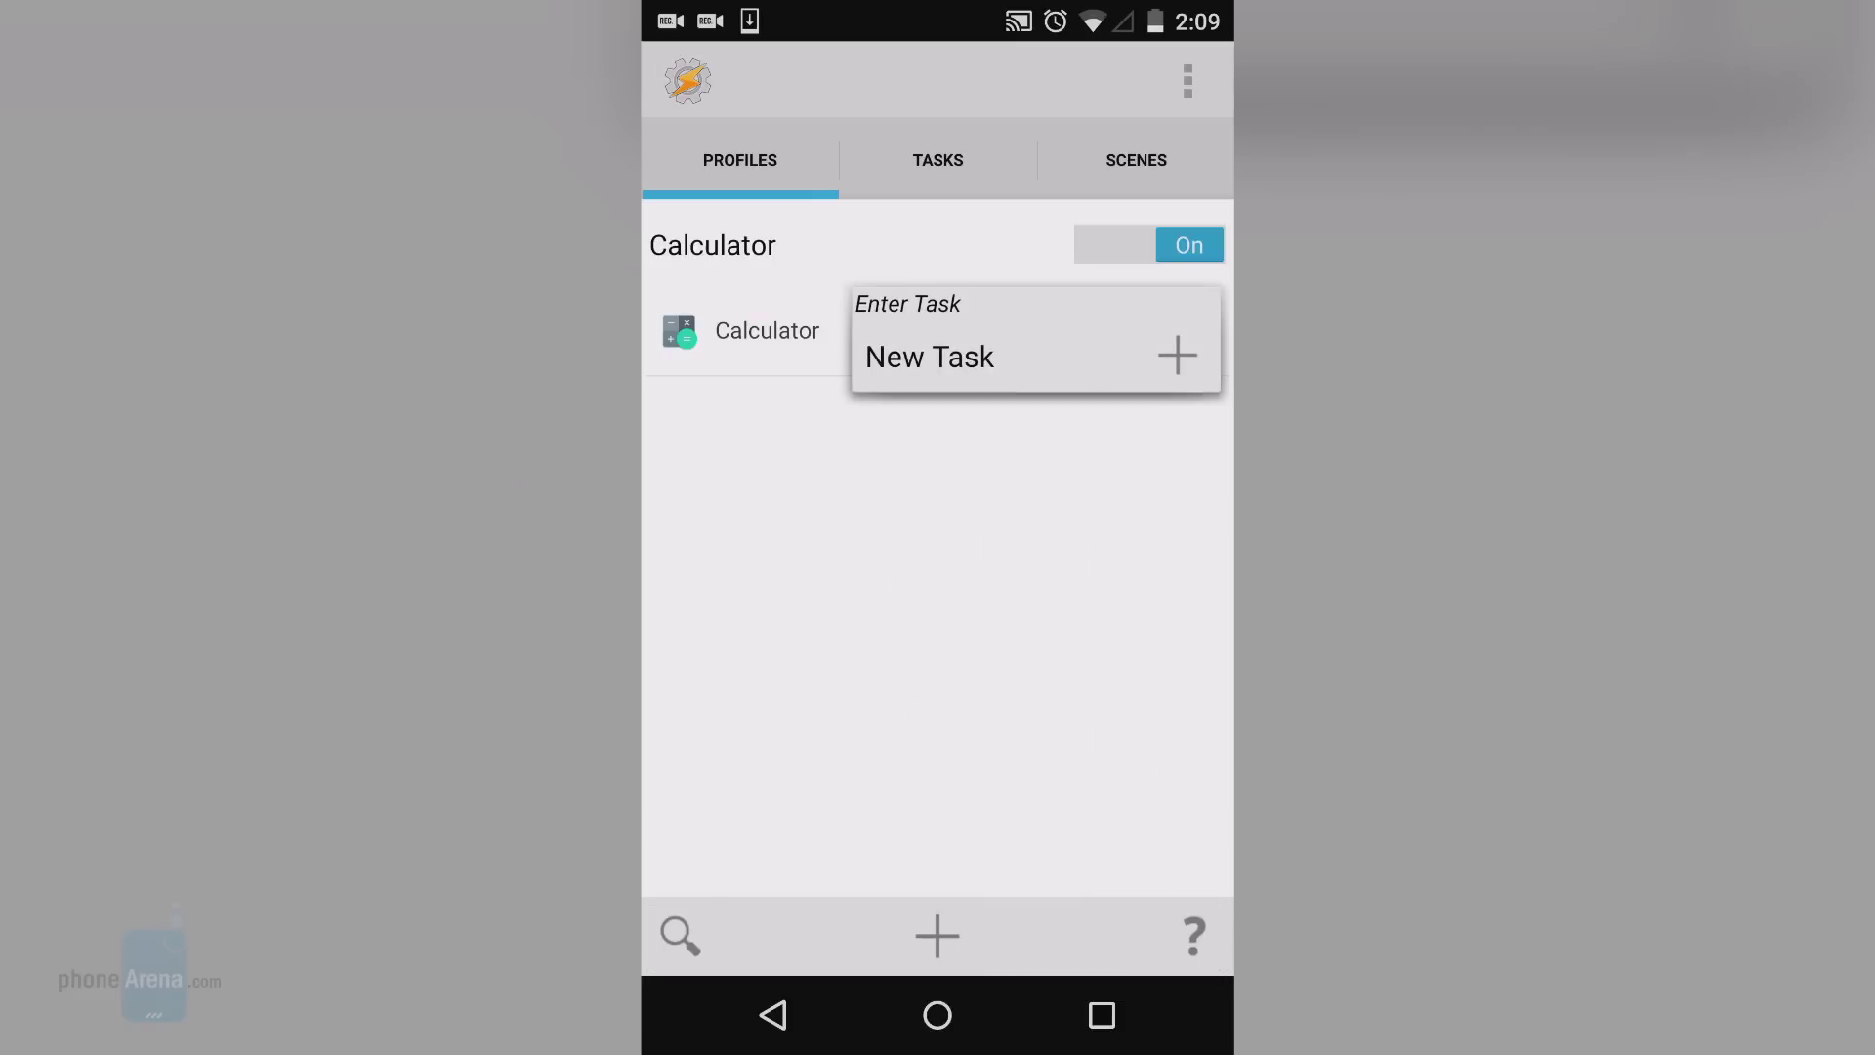
Give the profile an unnamed new task with an Alert > Flash action
{"action": "left_click", "coordinate": [929, 356]}
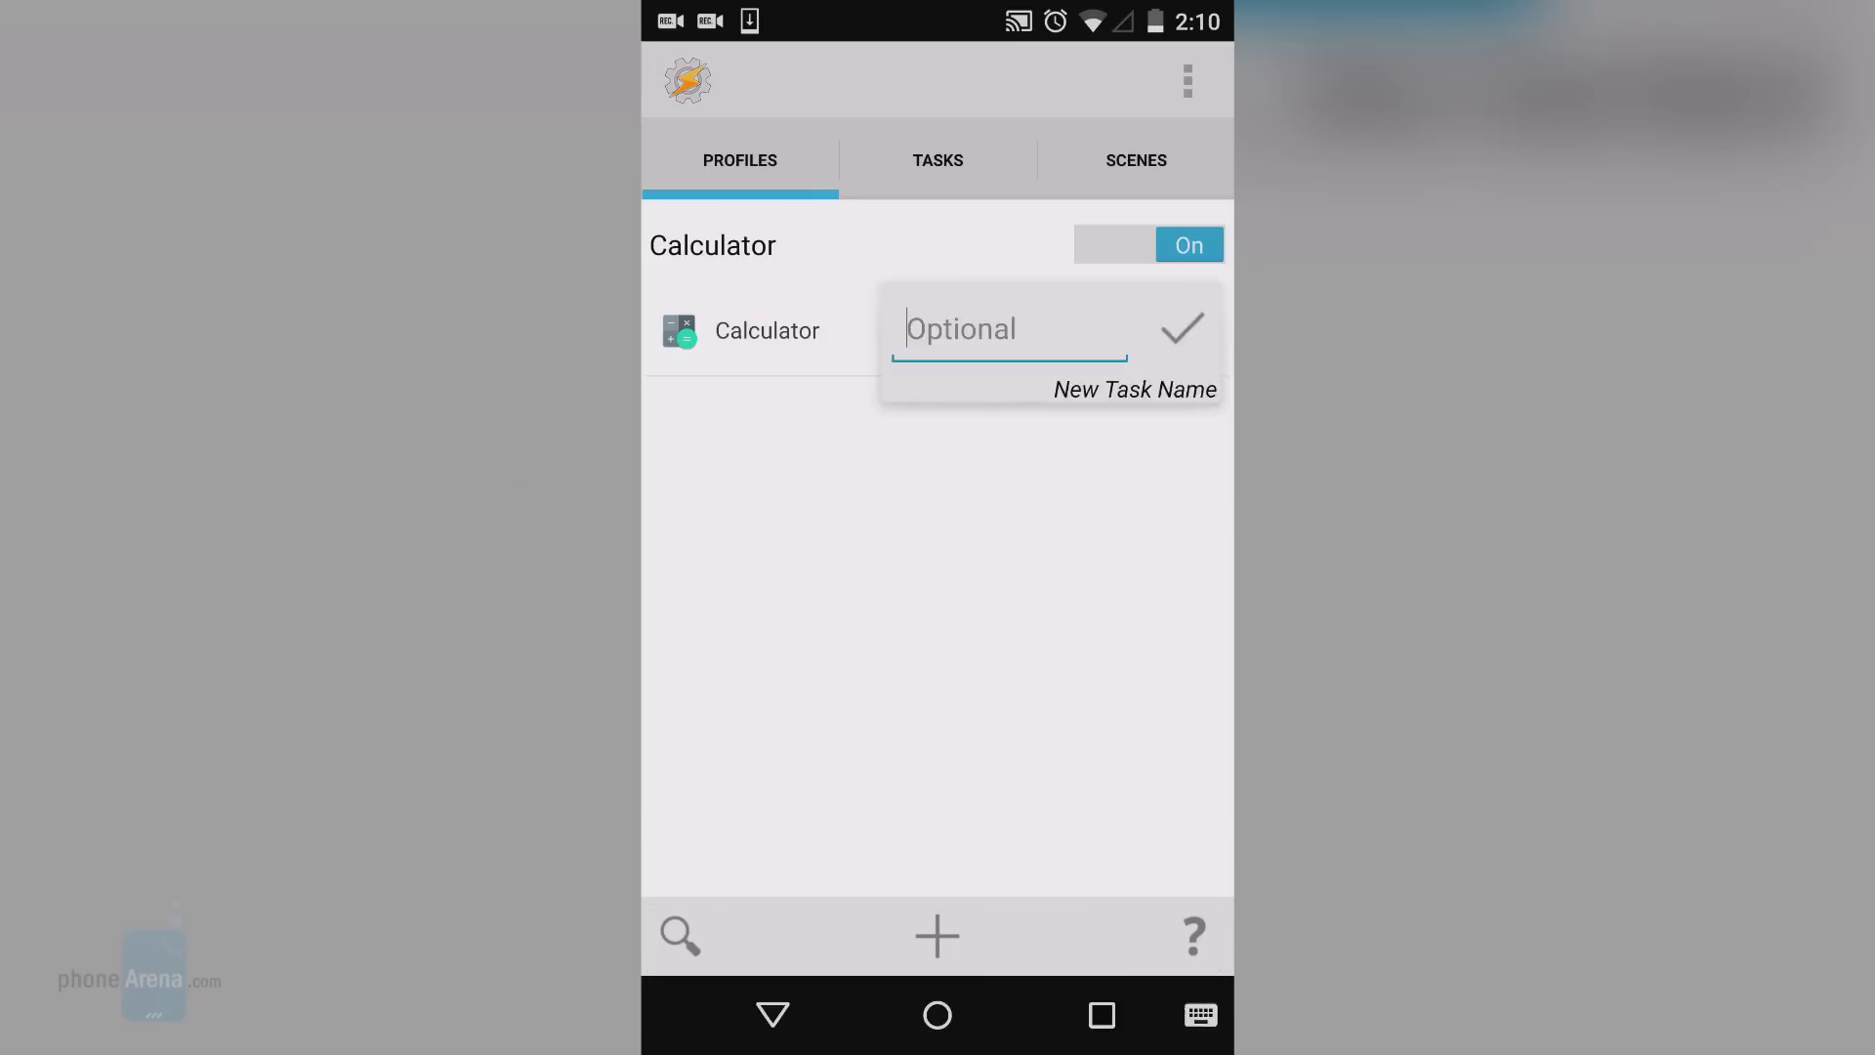
{"action": "left_click", "coordinate": [1183, 328]}
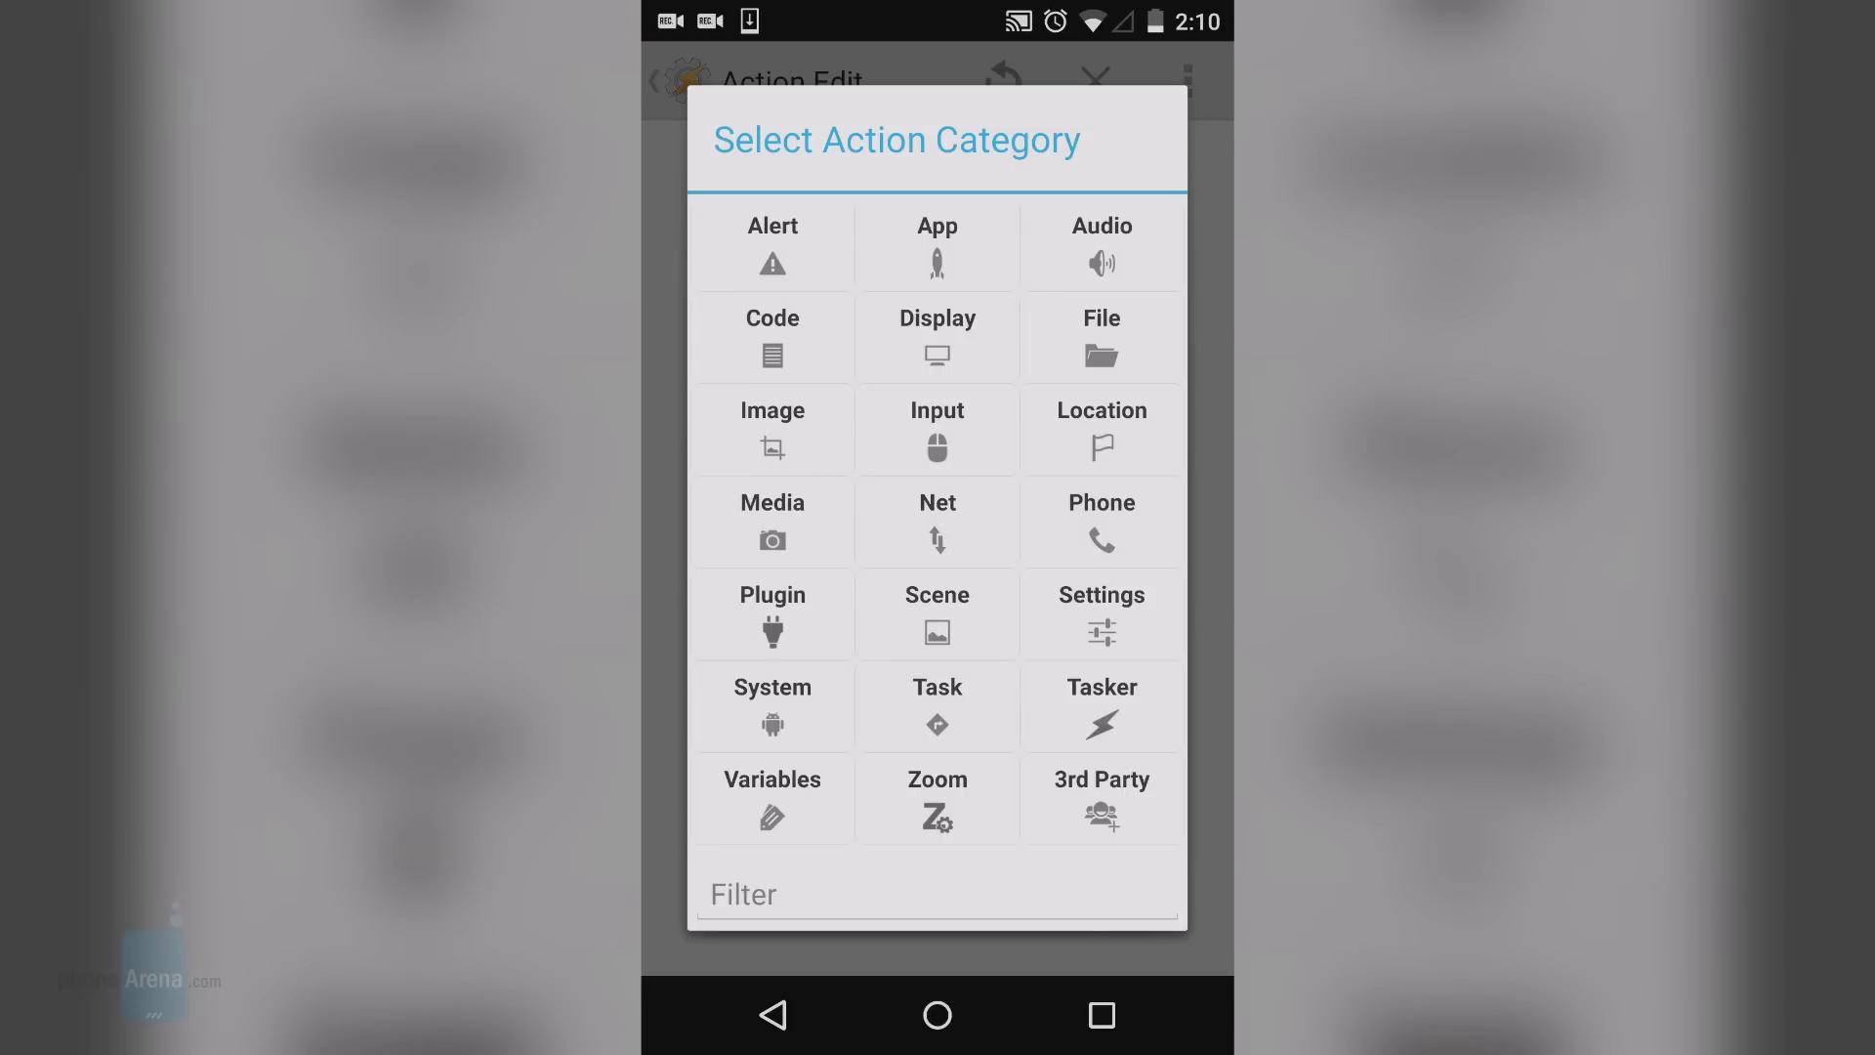
{"action": "left_click", "coordinate": [773, 244]}
{"action": "left_click", "coordinate": [938, 227]}
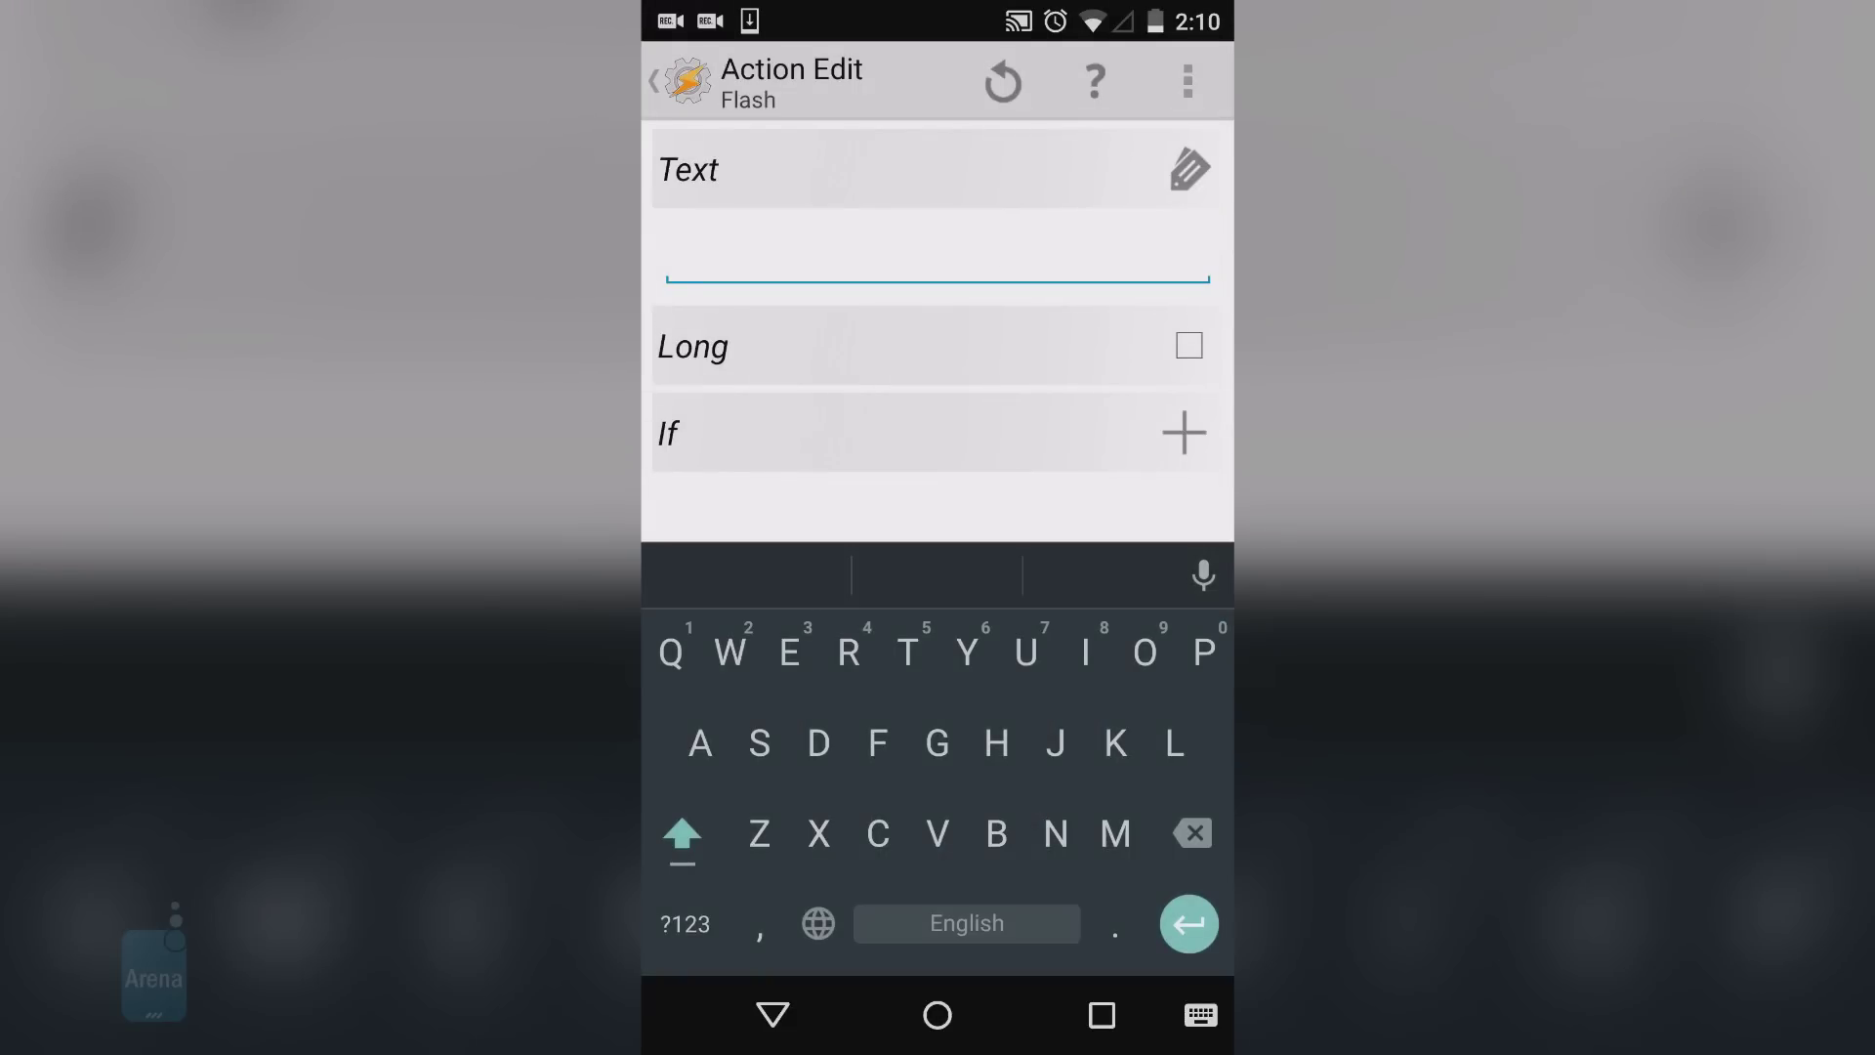
{"action": "type", "text": "Hel"}
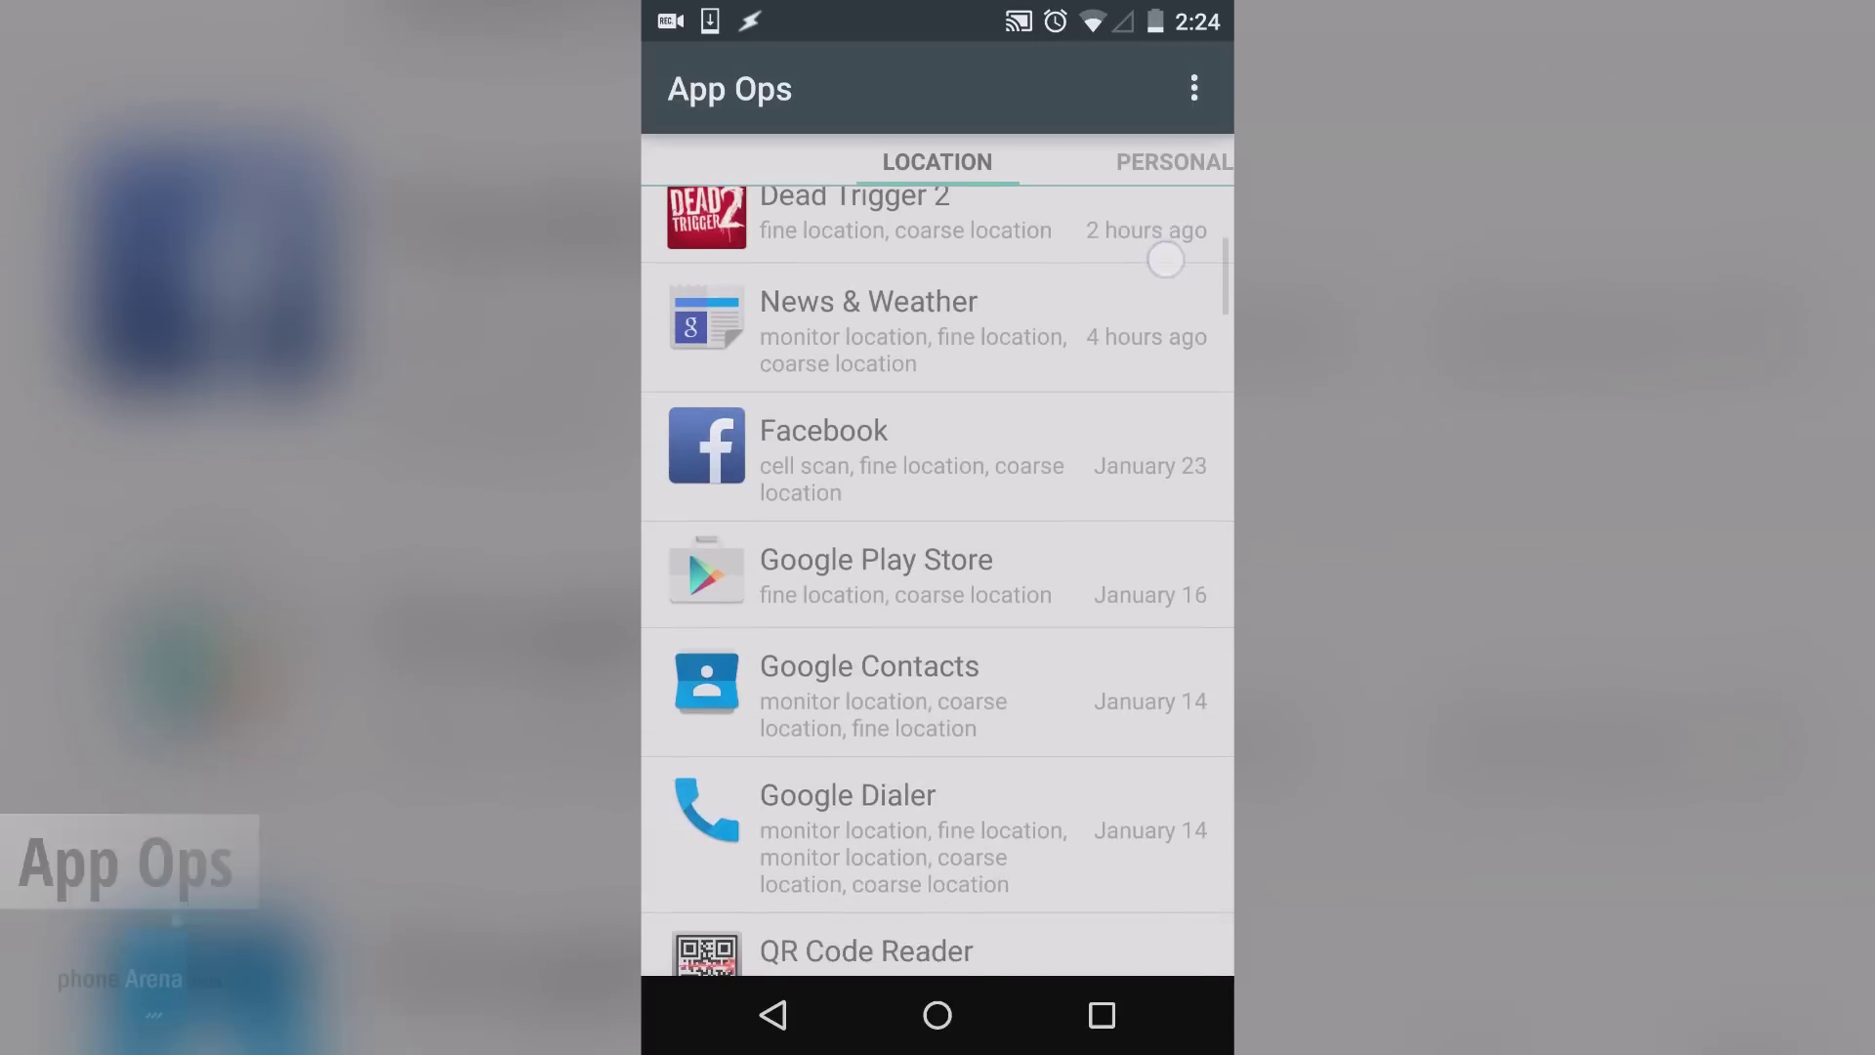
{"action": "scroll", "coordinate": [1164, 258], "scroll_direction": "down", "scroll_amount": 1}
Stop Facebook from reading SMS/MMS in App Ops
{"action": "left_click", "coordinate": [1106, 459]}
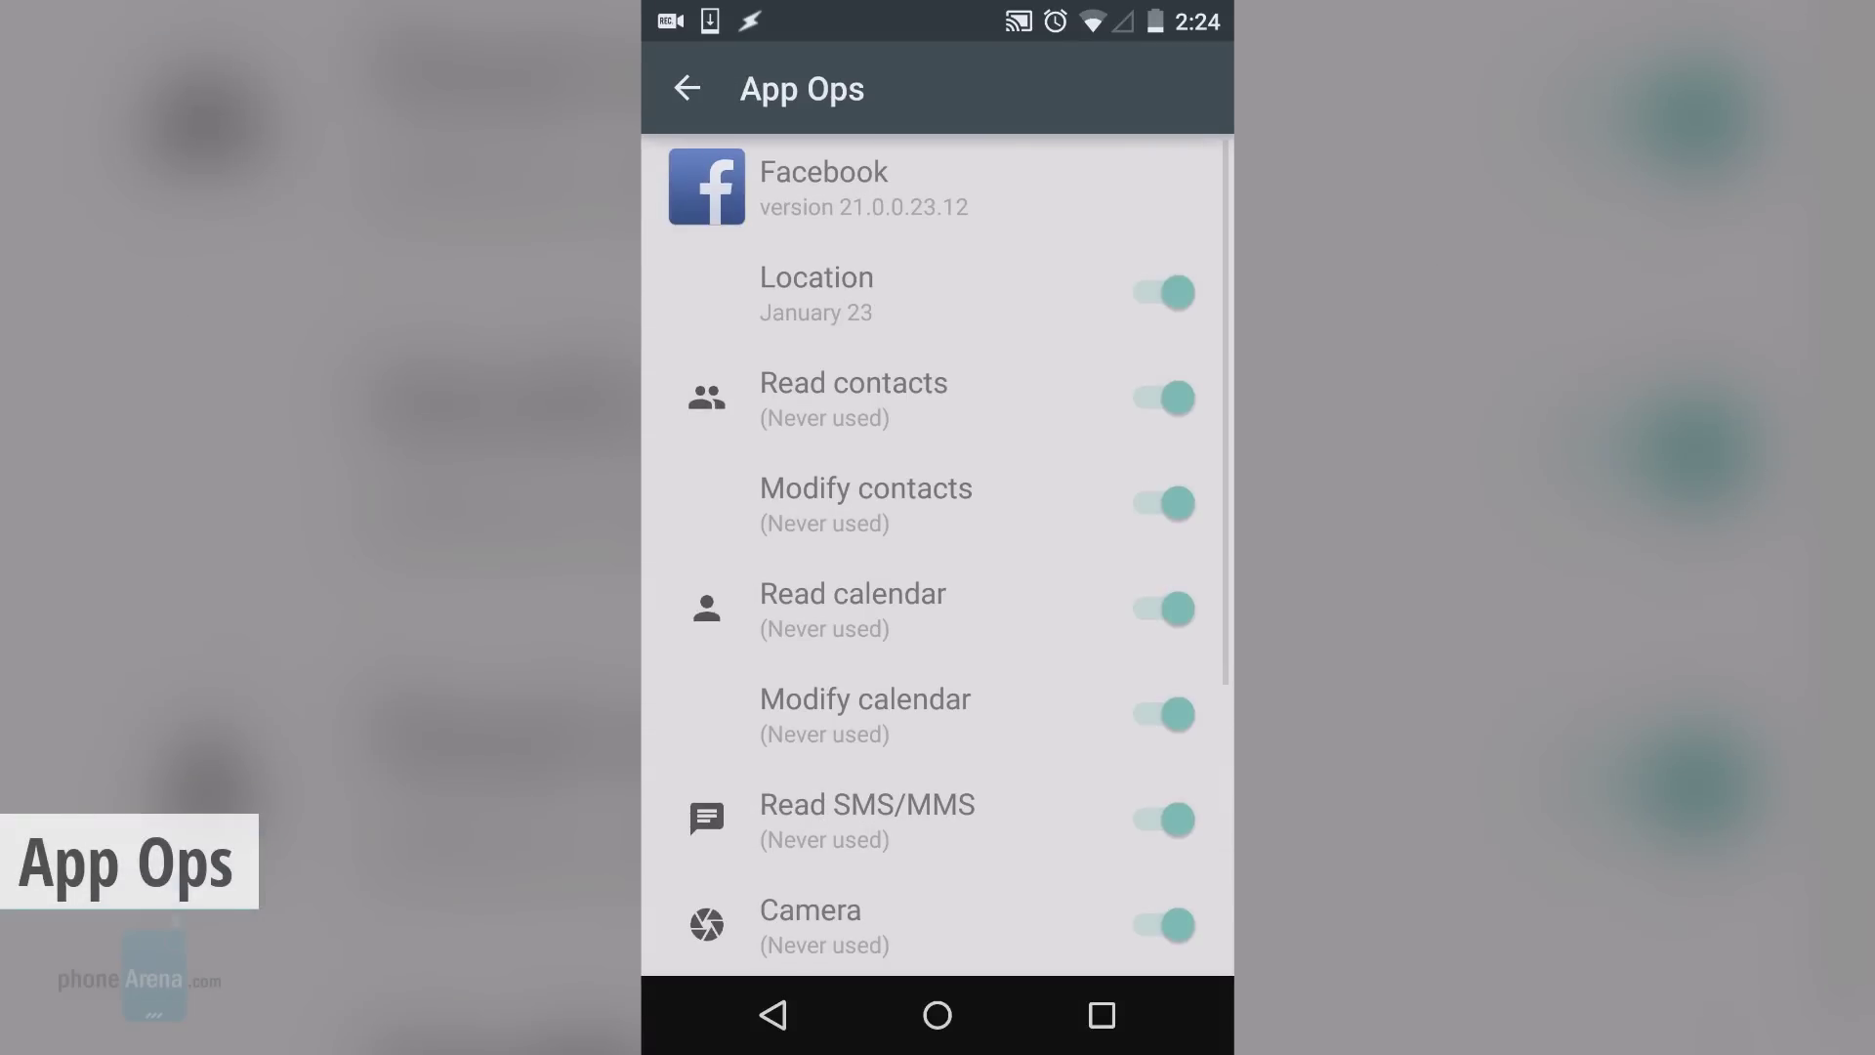
{"action": "scroll", "coordinate": [1181, 424], "scroll_direction": "down", "scroll_amount": 3}
{"action": "scroll", "coordinate": [1182, 424], "scroll_direction": "down", "scroll_amount": 1}
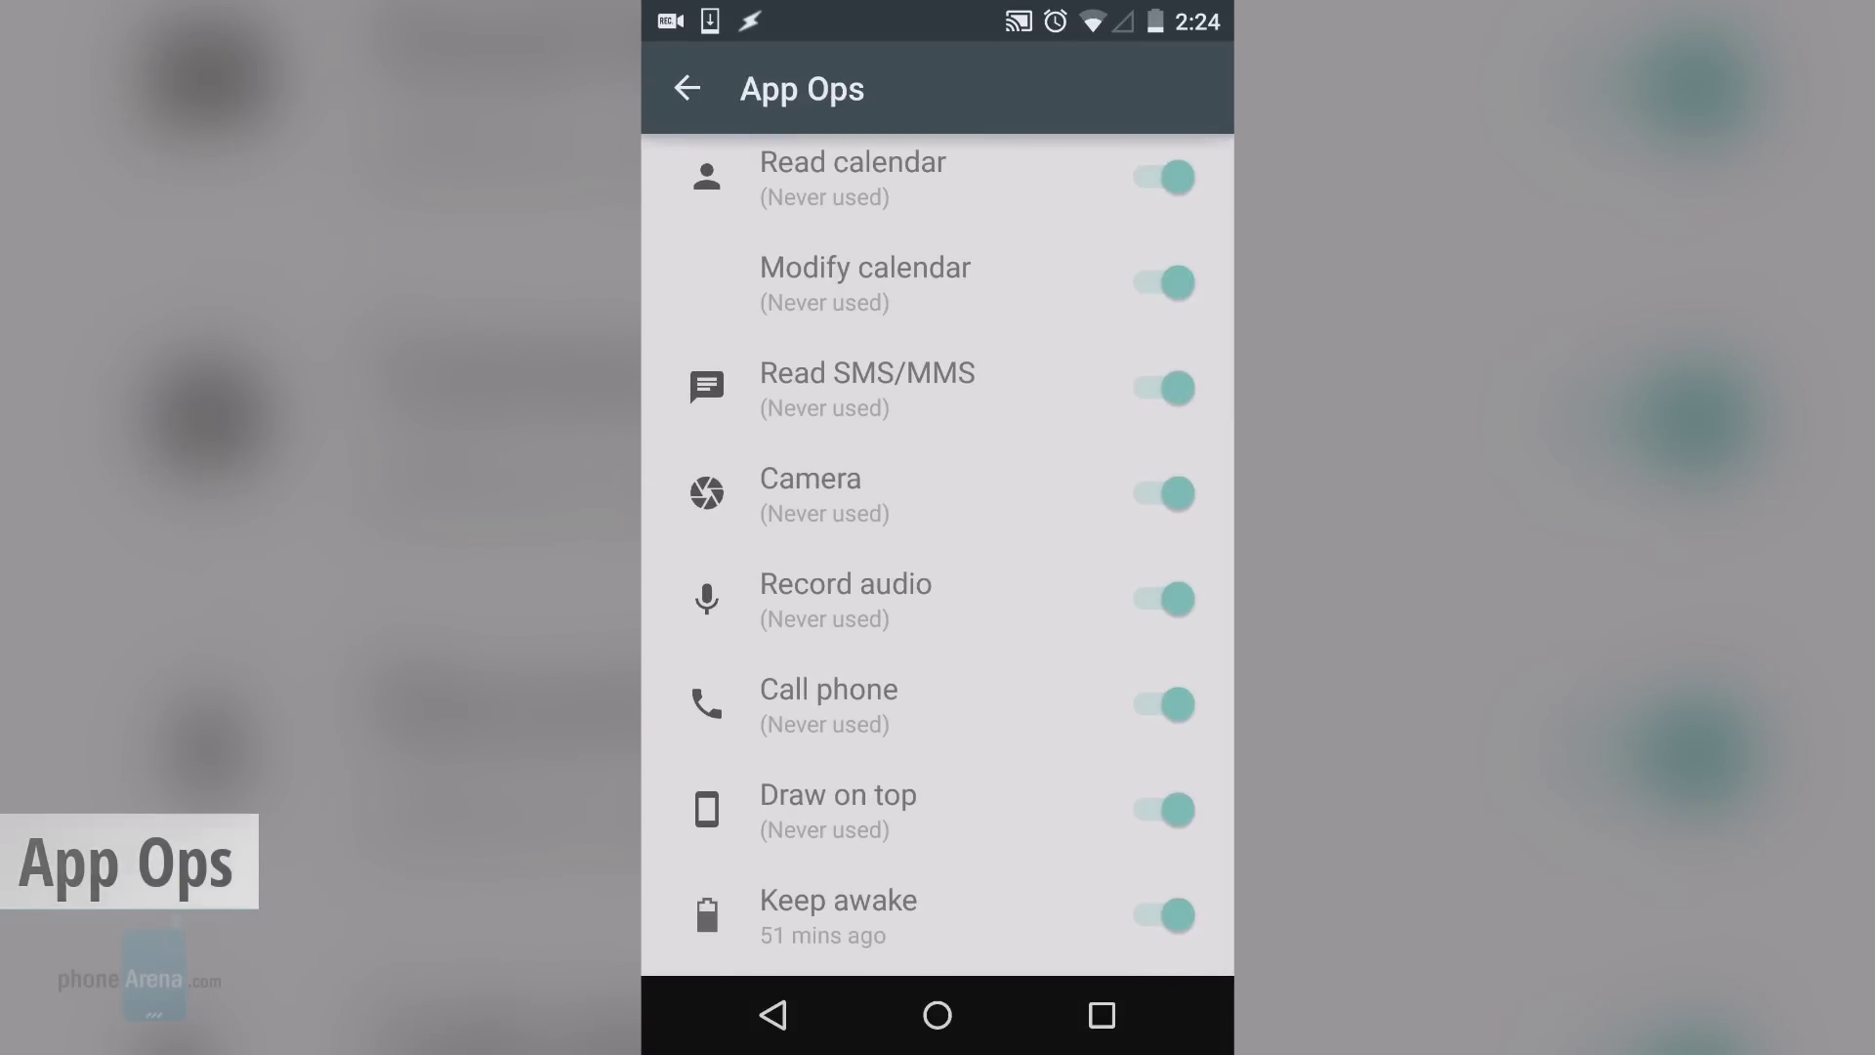
{"action": "left_click", "coordinate": [1165, 389]}
{"action": "left_click", "coordinate": [687, 87]}
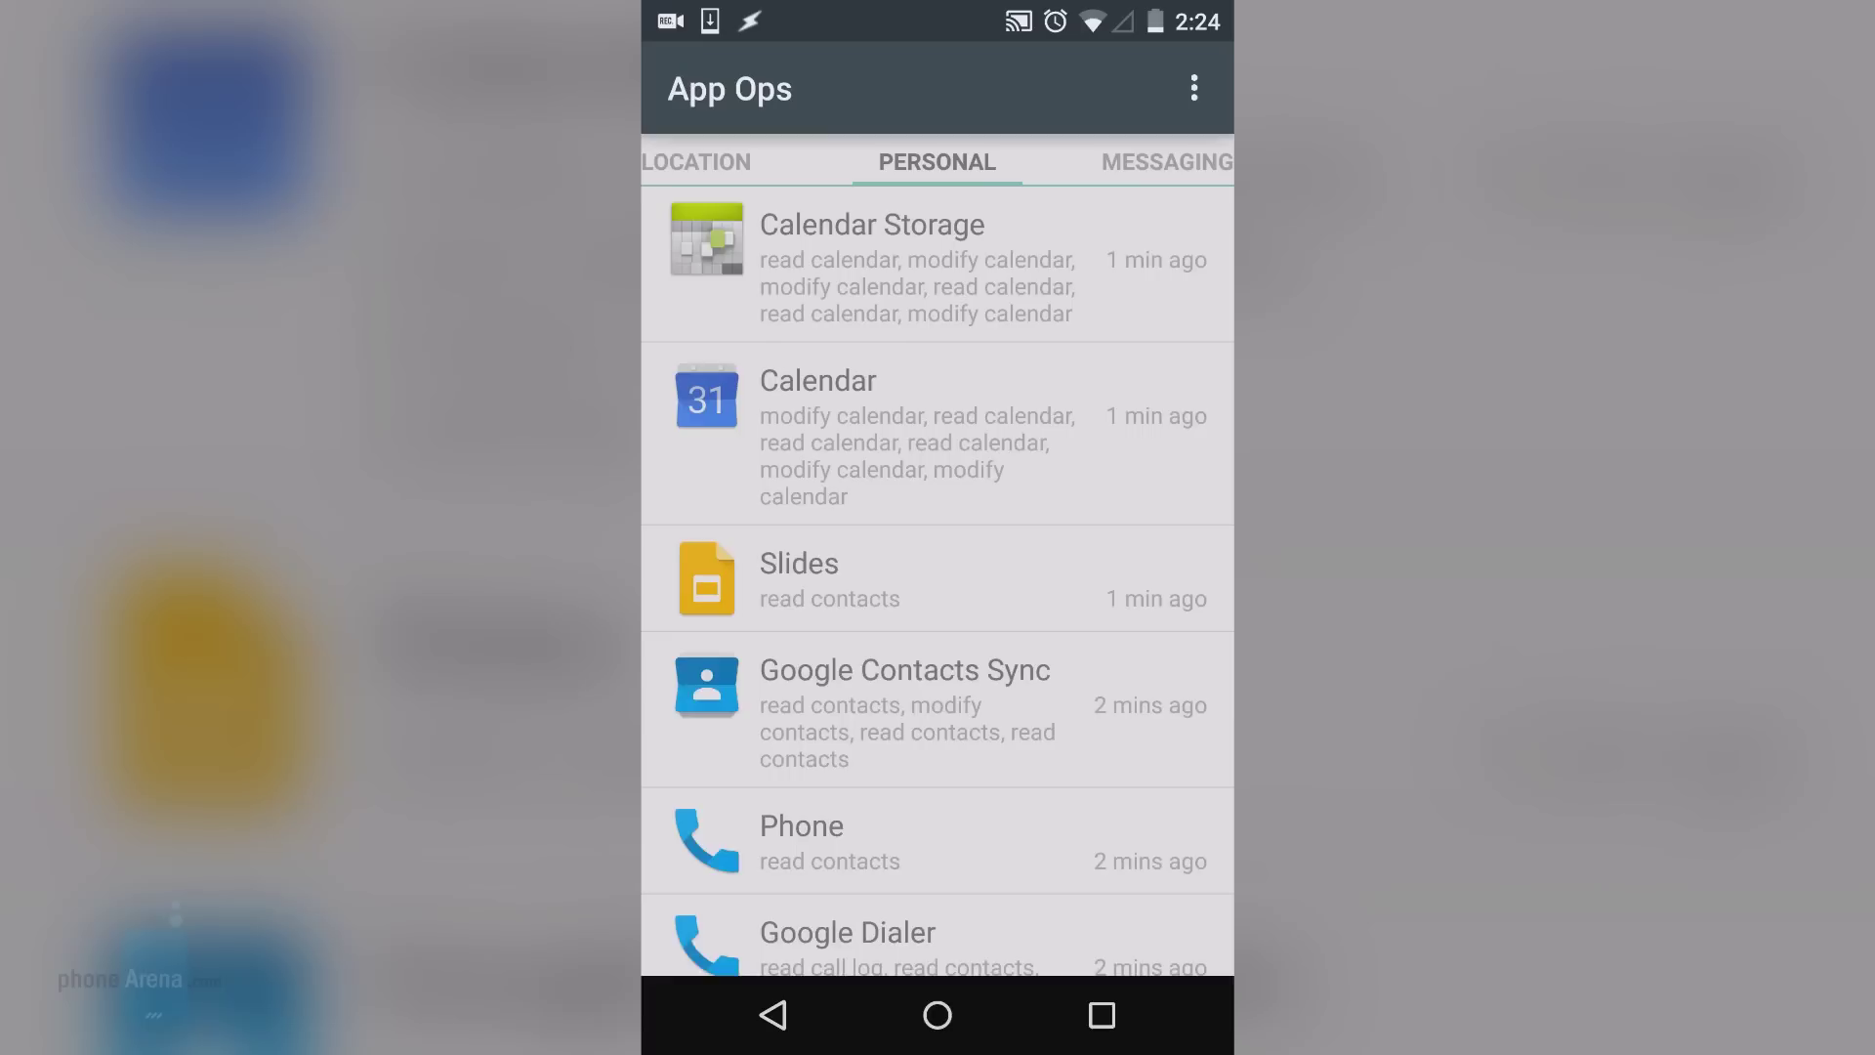
{"action": "scroll", "coordinate": [1161, 586], "scroll_direction": "down", "scroll_amount": 3}
{"action": "scroll", "coordinate": [1160, 440], "scroll_direction": "down", "scroll_amount": 1}
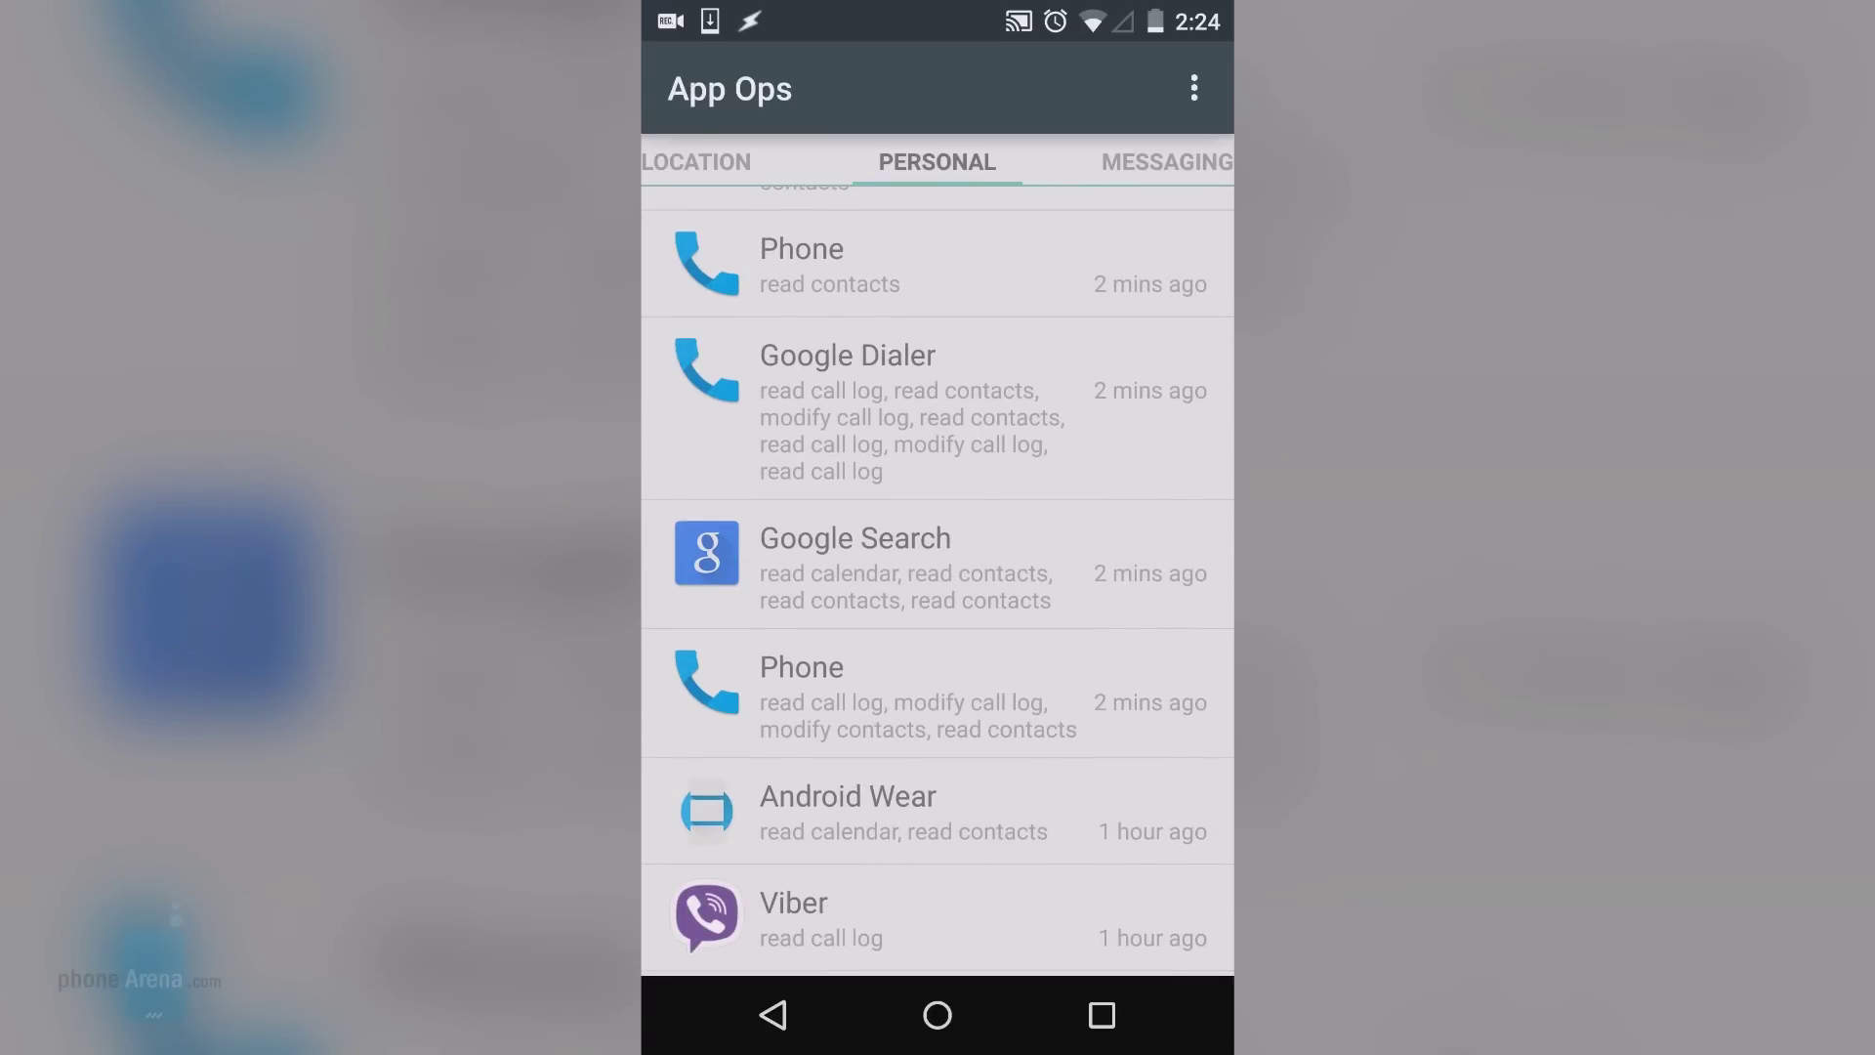
{"action": "scroll", "coordinate": [1122, 587], "scroll_direction": "down", "scroll_amount": 3}
{"action": "scroll", "coordinate": [1123, 420], "scroll_direction": "down", "scroll_amount": 2}
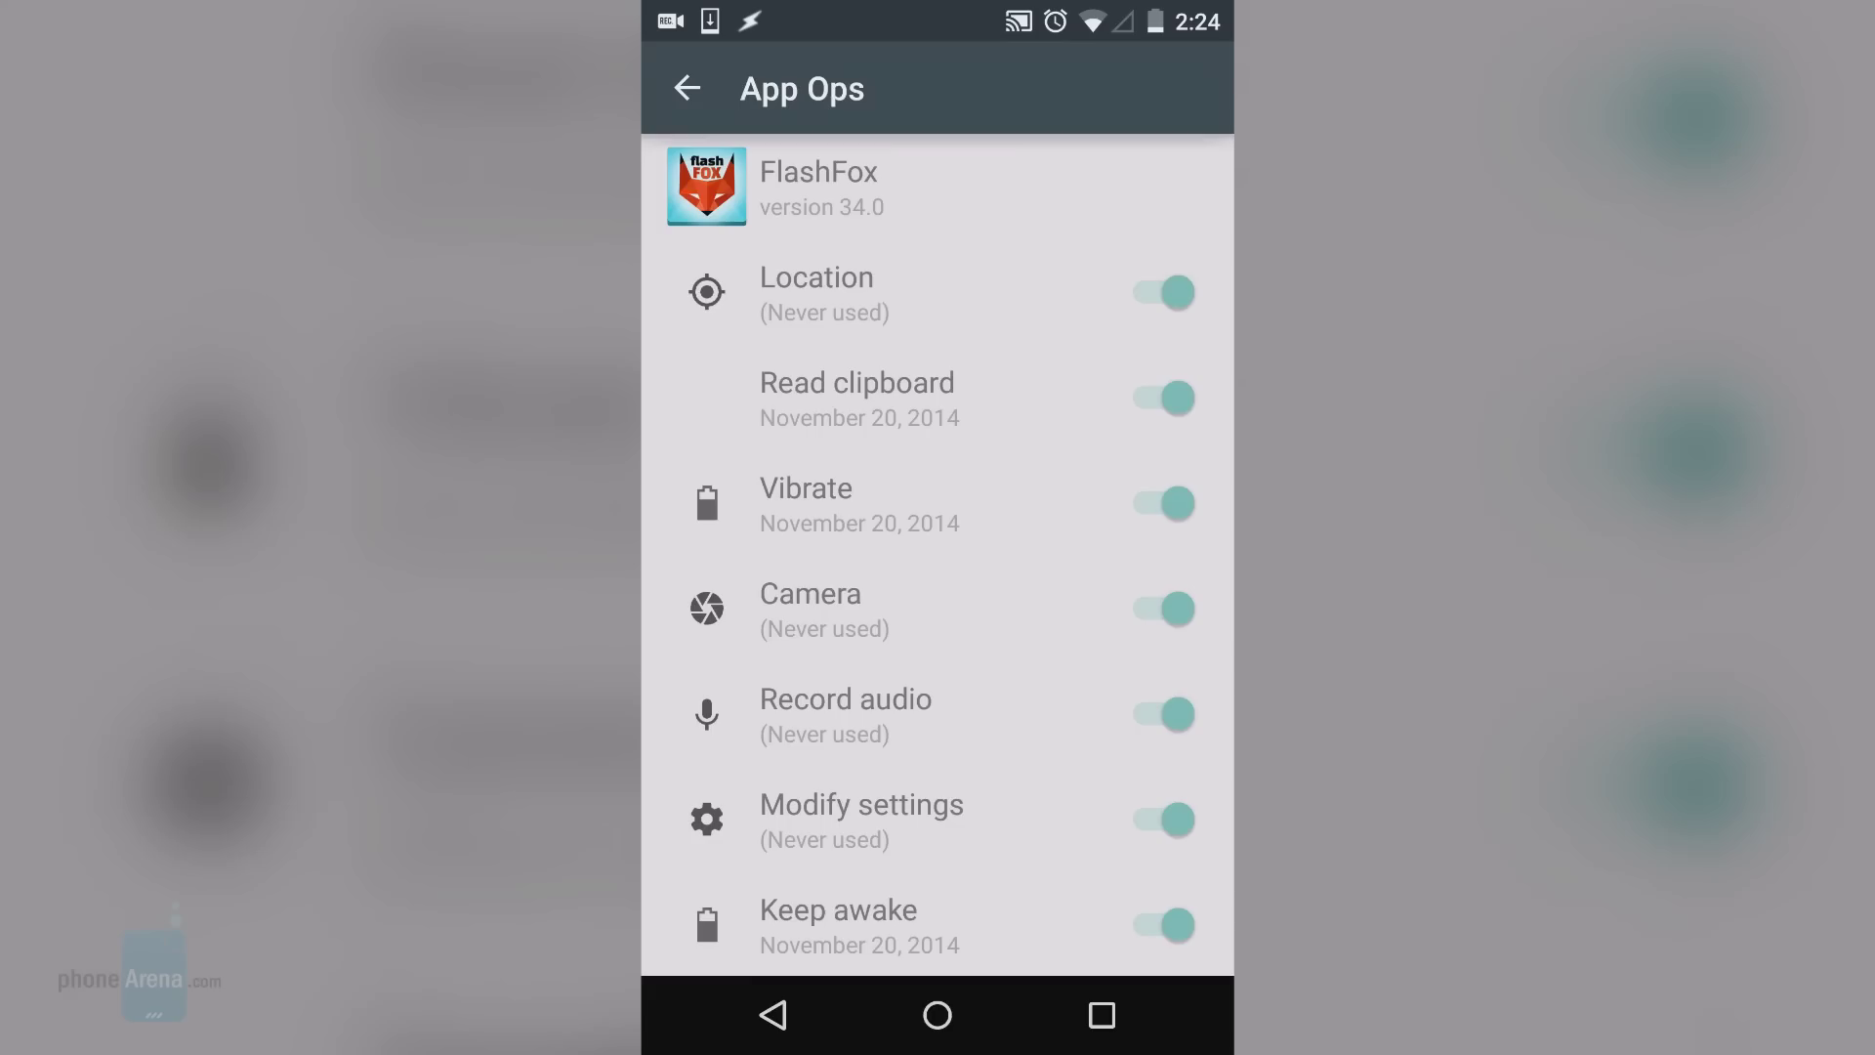
Block FlashFox's location access, then browse the Messaging category's SMS apps
{"action": "left_click", "coordinate": [1161, 292]}
{"action": "left_click", "coordinate": [774, 1014]}
{"action": "left_click_drag", "start_coordinate": [1115, 587], "coordinate": [733, 586]}
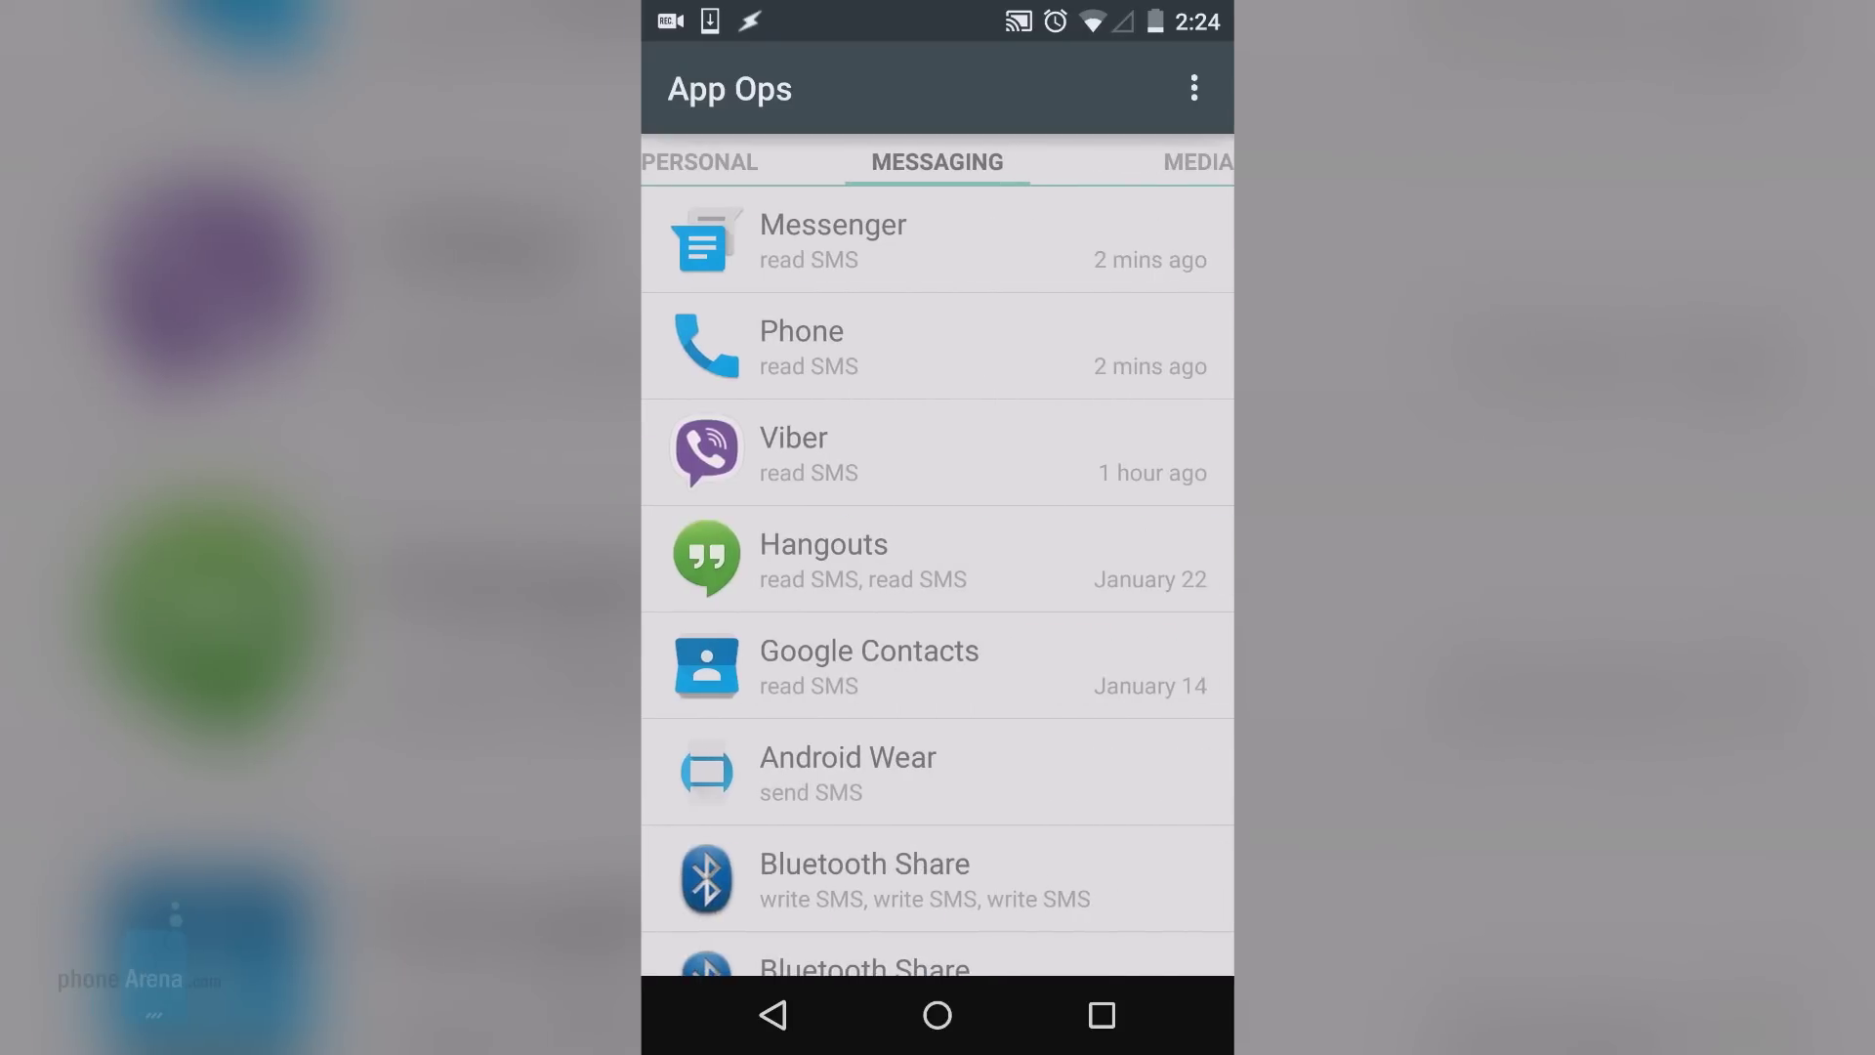
{"action": "left_click_drag", "start_coordinate": [1160, 817], "coordinate": [1201, 273]}
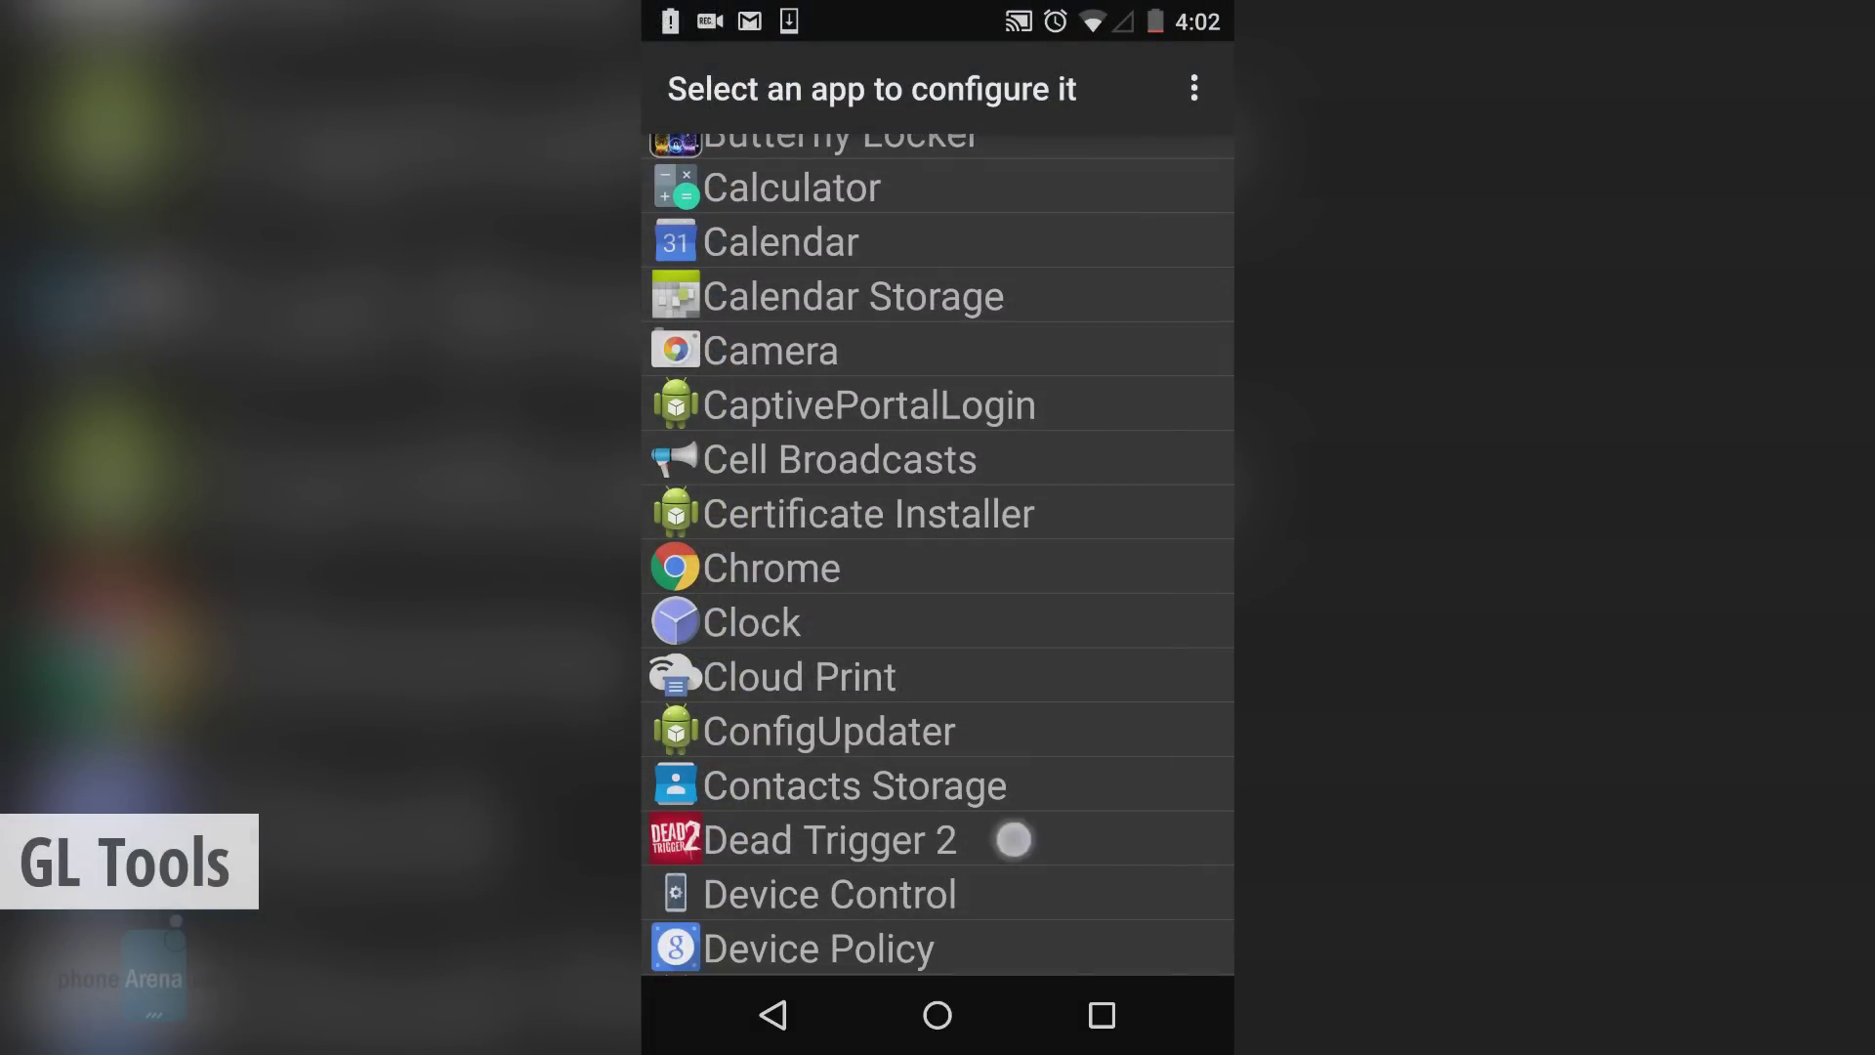
For Dead Trigger 2, enable custom settings, choose MSAA 4x, and check fake GPU and CPU info
{"action": "left_click", "coordinate": [1013, 838]}
{"action": "left_click", "coordinate": [1168, 179]}
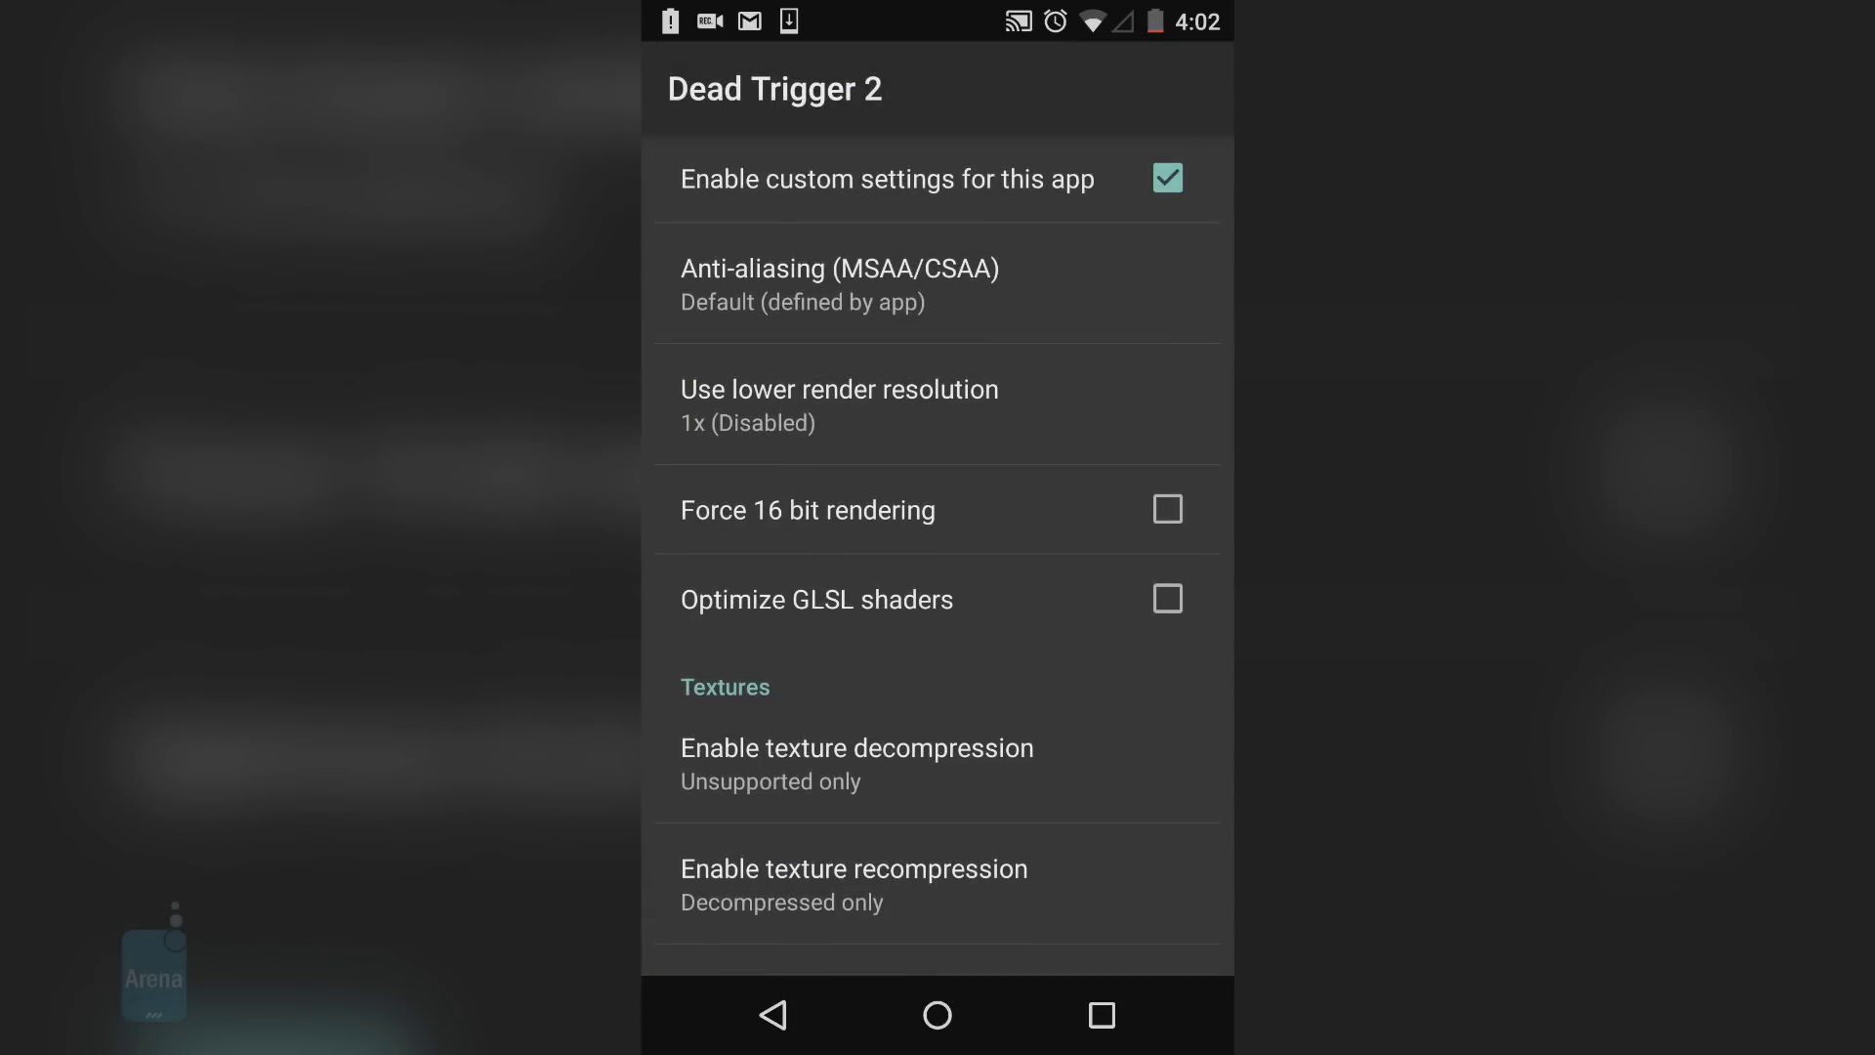
{"action": "left_click", "coordinate": [840, 283]}
{"action": "left_click", "coordinate": [1018, 437]}
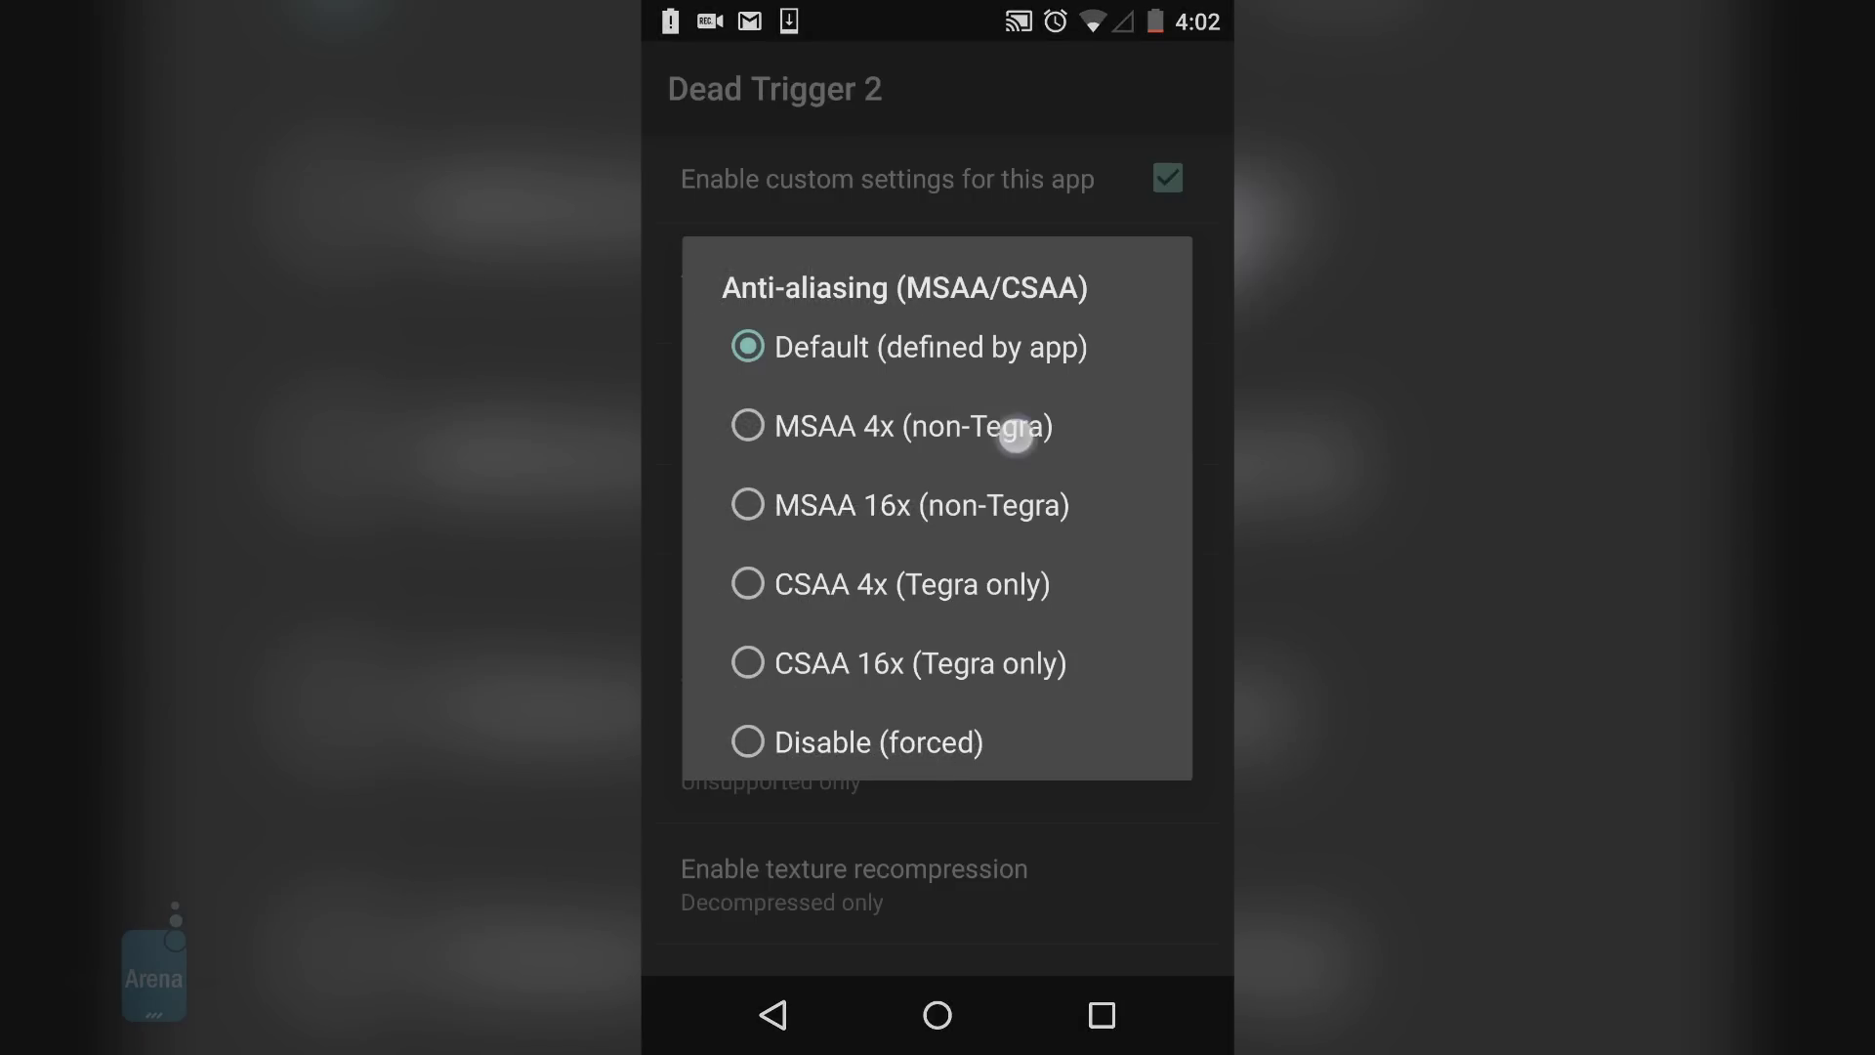
{"action": "scroll", "coordinate": [938, 558], "scroll_direction": "down", "scroll_amount": 10}
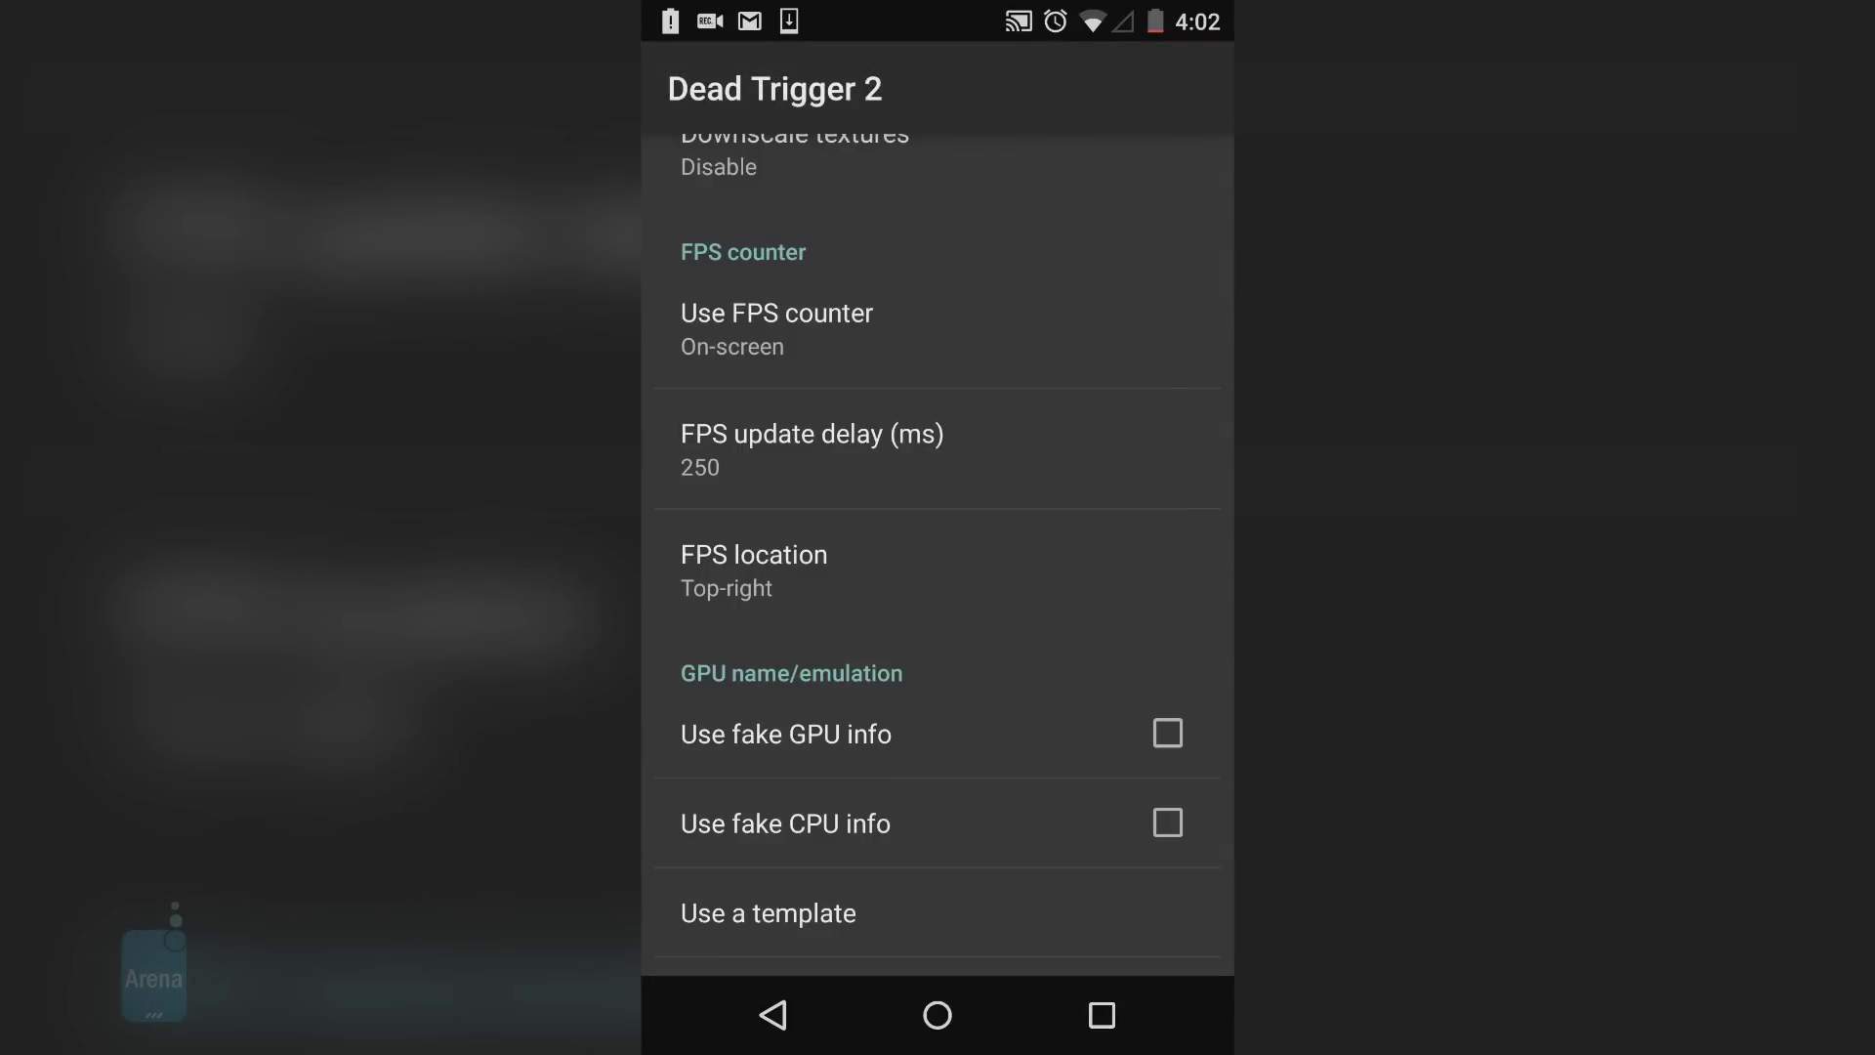
{"action": "scroll", "coordinate": [1084, 513], "scroll_direction": "down", "scroll_amount": 4}
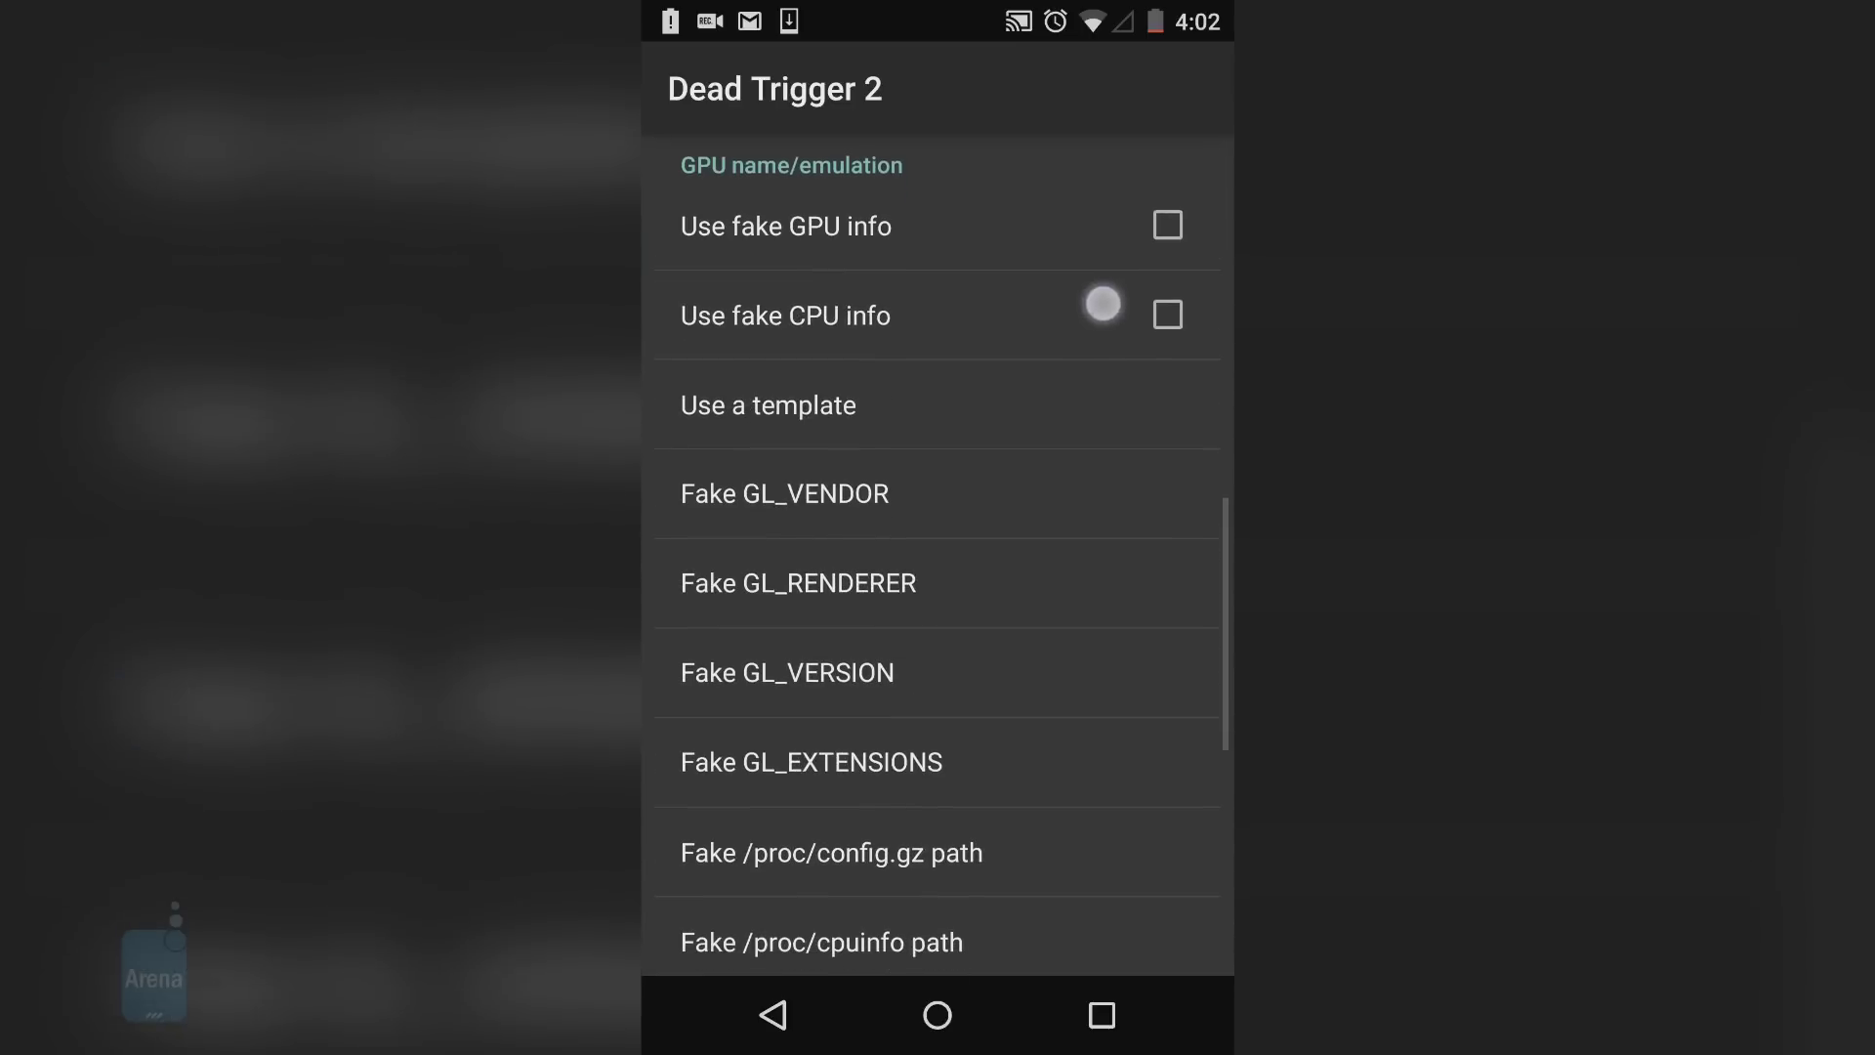
{"action": "left_click", "coordinate": [1114, 230]}
{"action": "left_click", "coordinate": [1168, 319]}
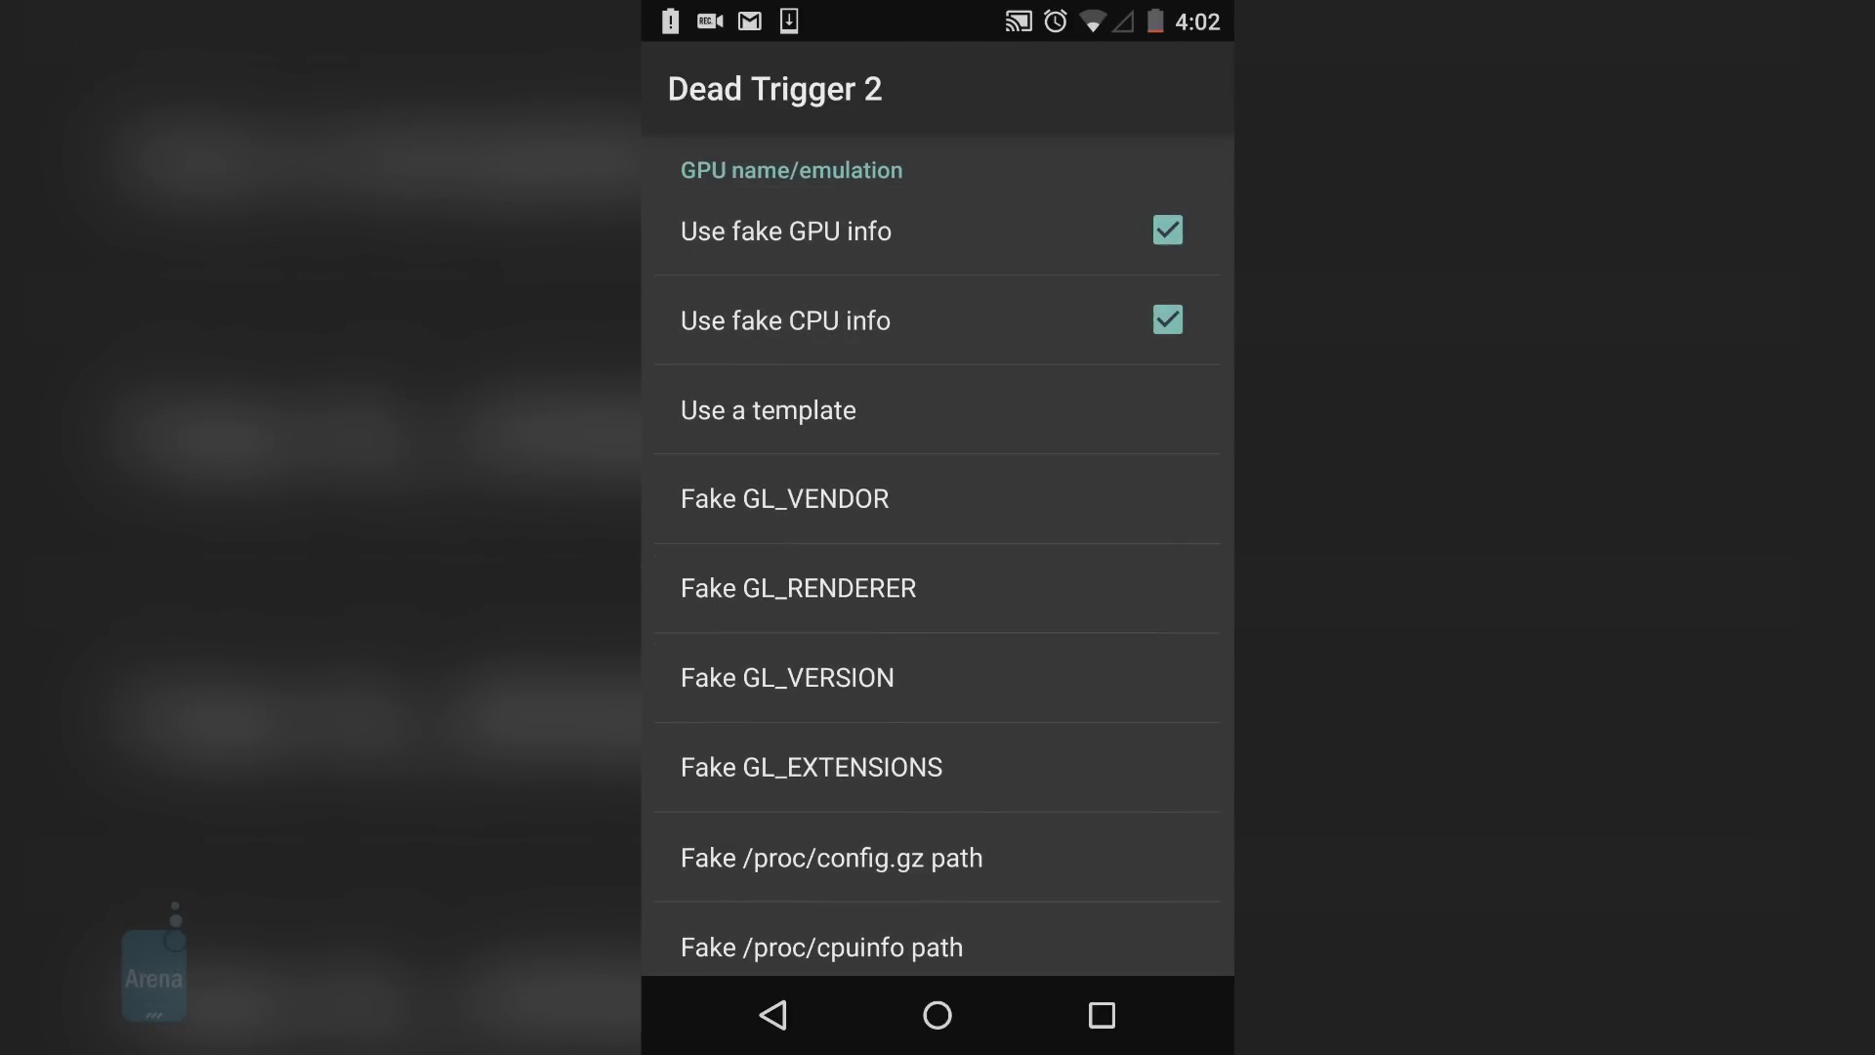
{"action": "scroll", "coordinate": [1101, 356], "scroll_direction": "down", "scroll_amount": 5}
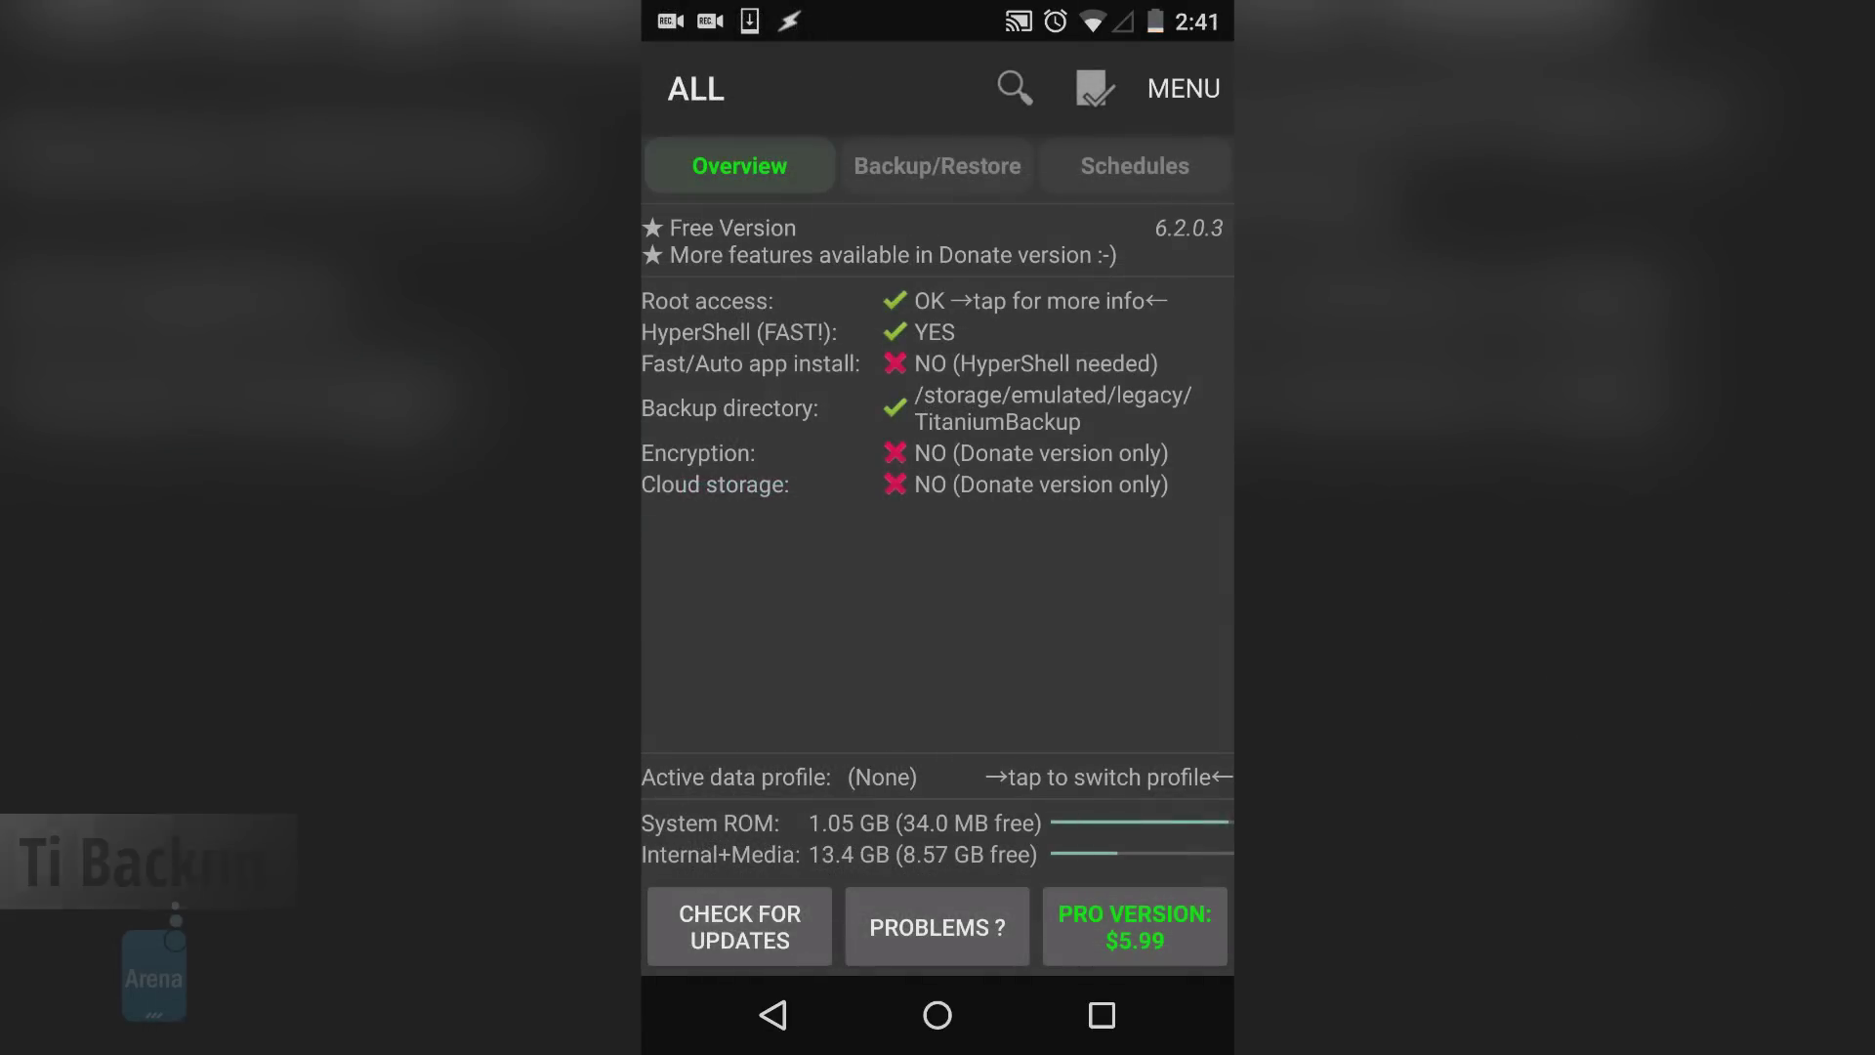
Run the 'Backup all system data' batch action from Titanium Backup's Backup/Restore list
{"action": "left_click", "coordinate": [938, 166]}
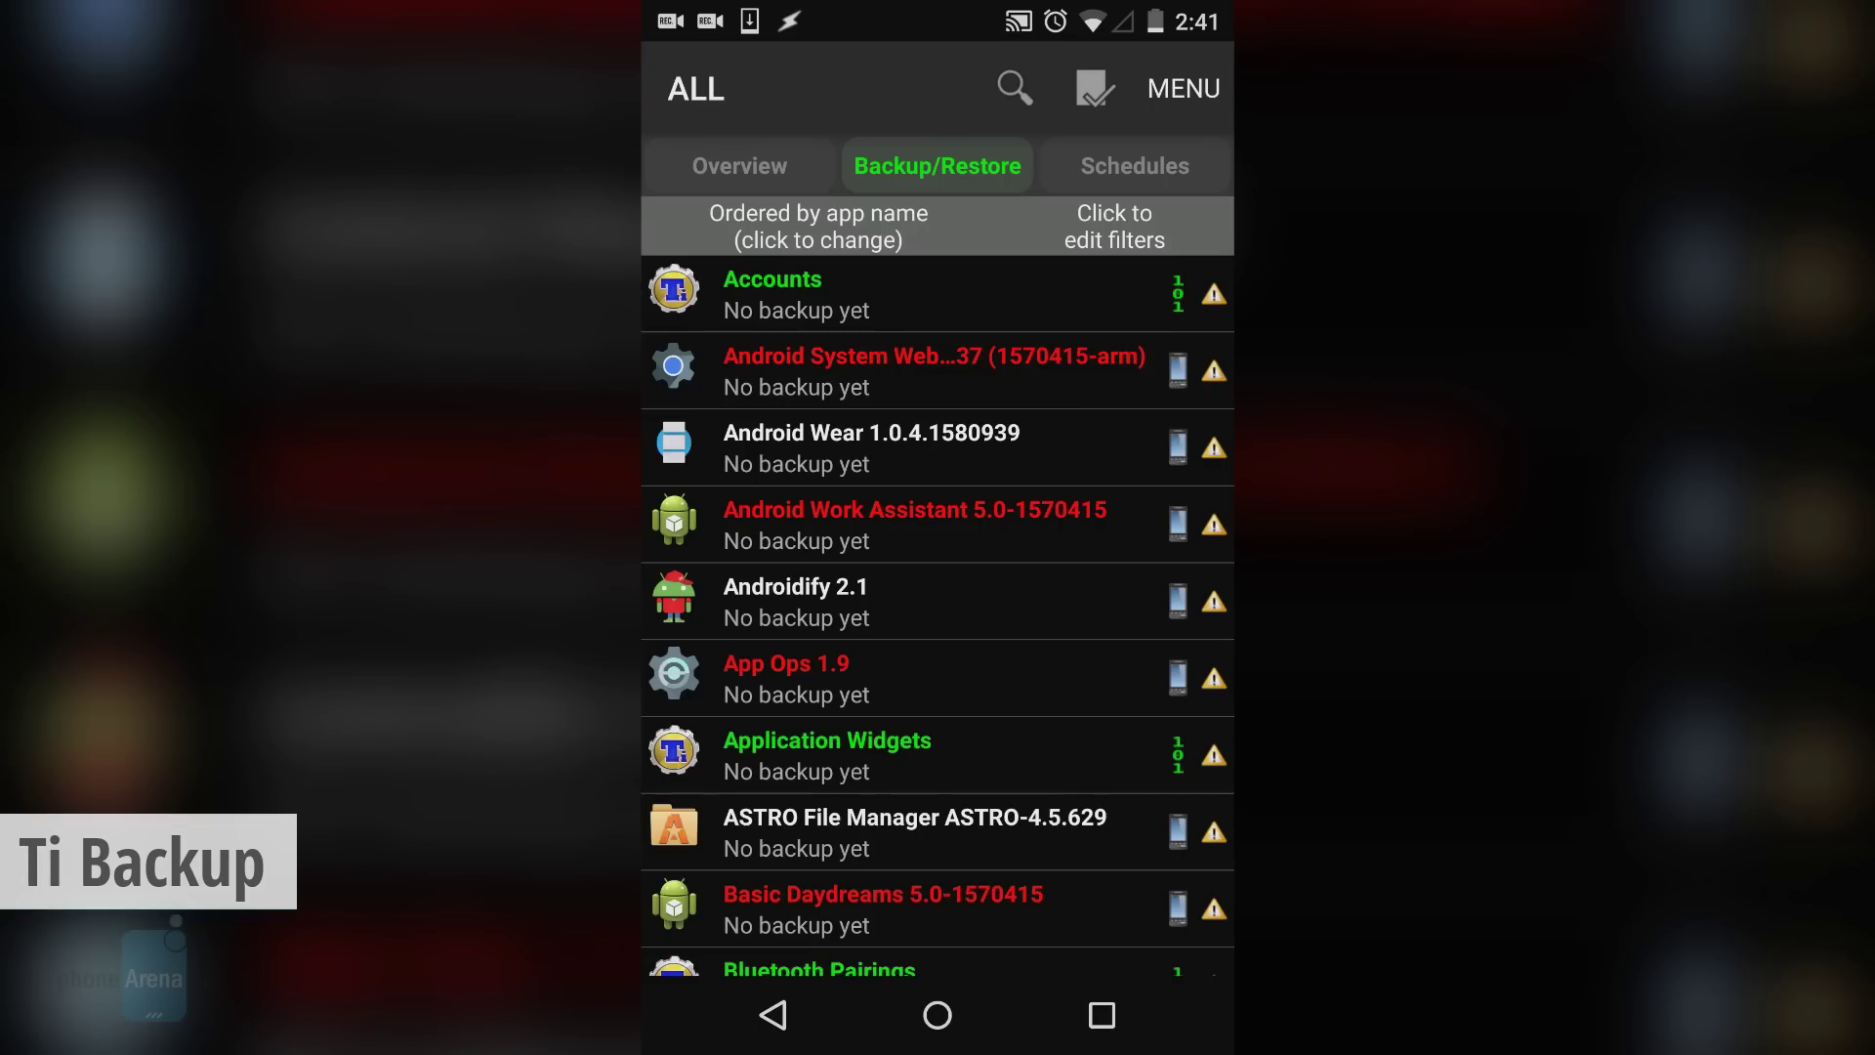
{"action": "scroll", "coordinate": [937, 616], "scroll_direction": "down", "scroll_amount": 5}
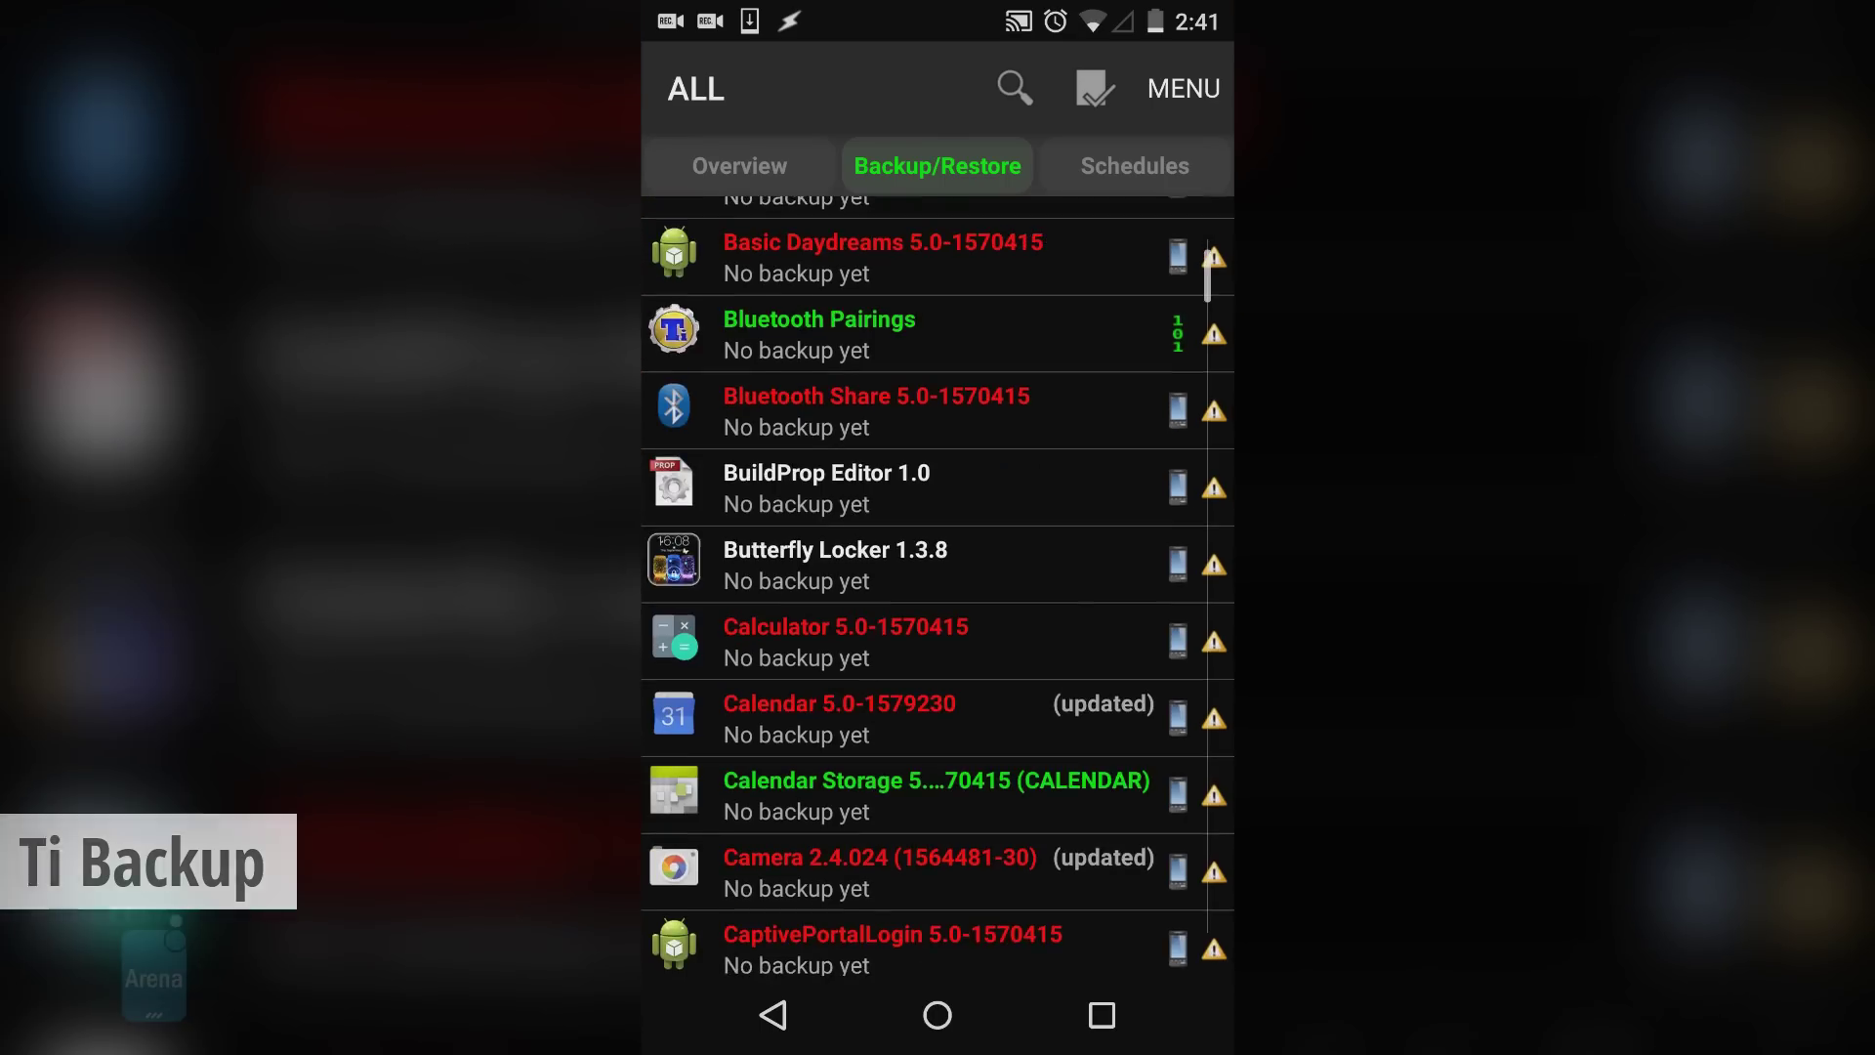
{"action": "left_click", "coordinate": [1095, 89]}
{"action": "left_click", "coordinate": [714, 480]}
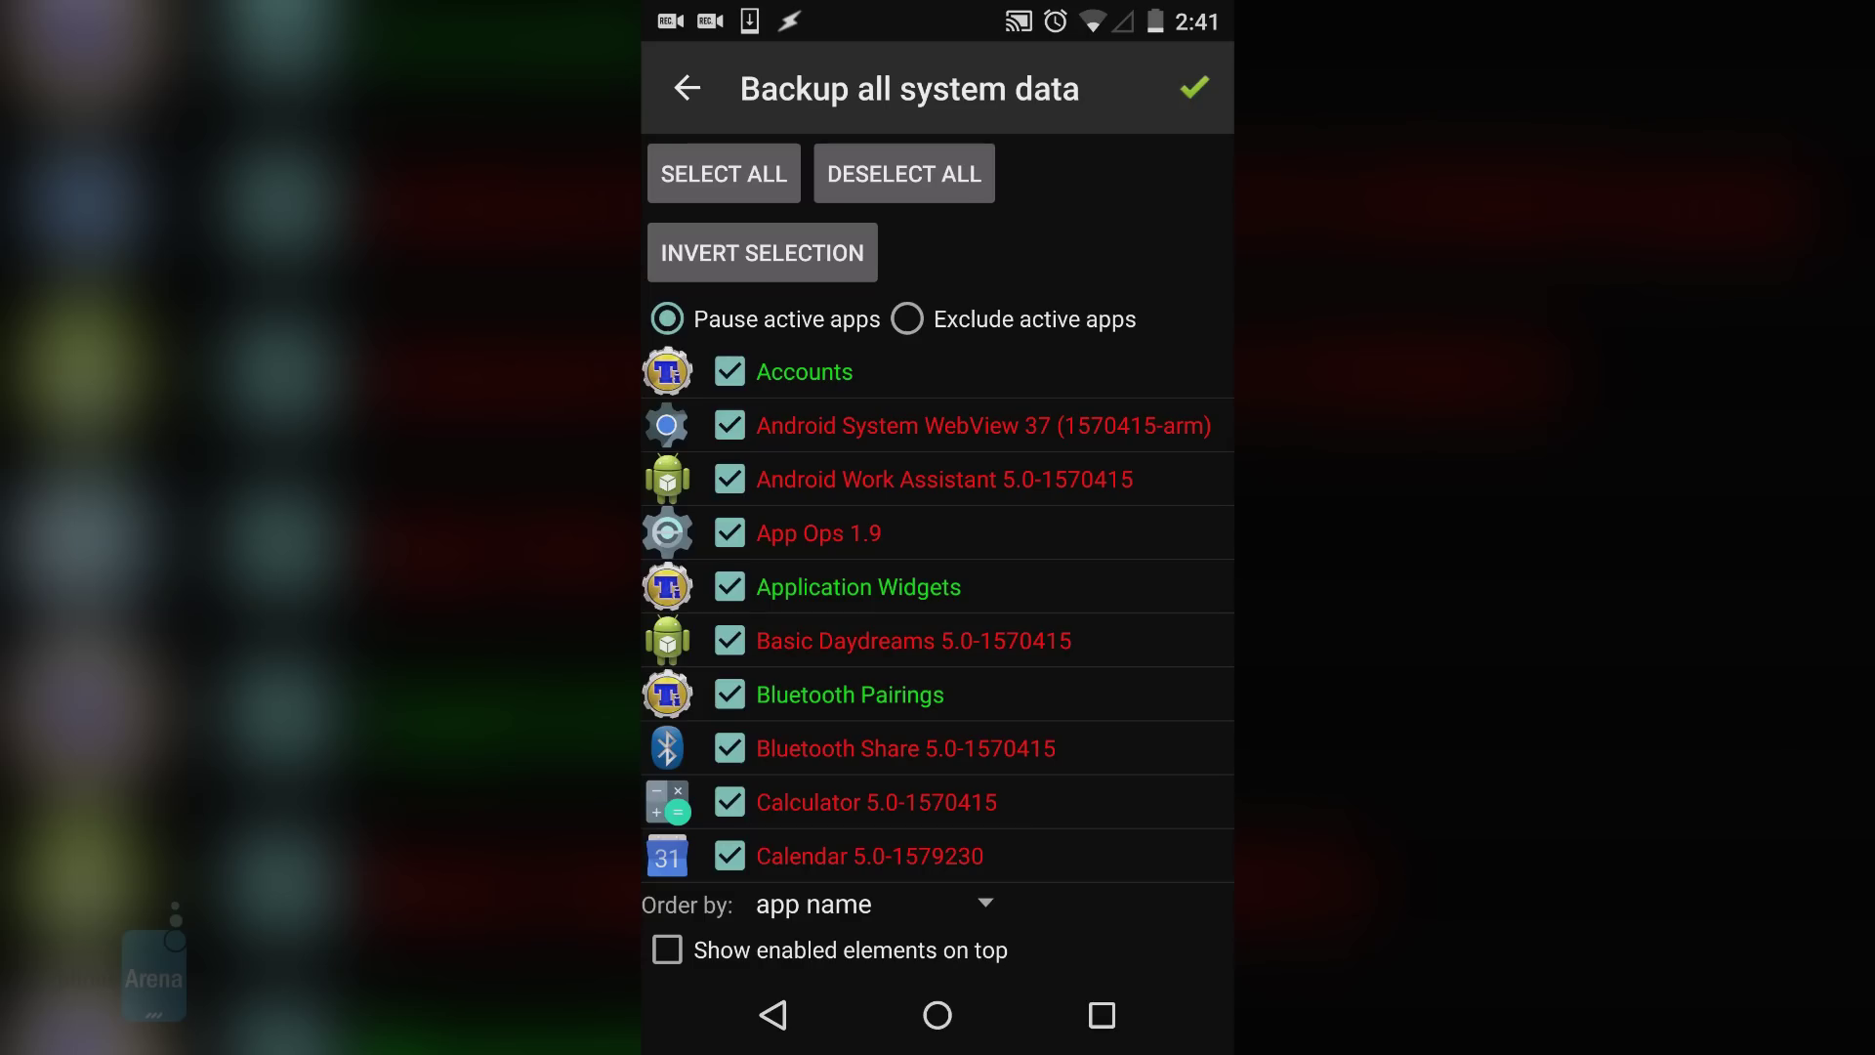
{"action": "scroll", "coordinate": [938, 616], "scroll_direction": "down", "scroll_amount": 5}
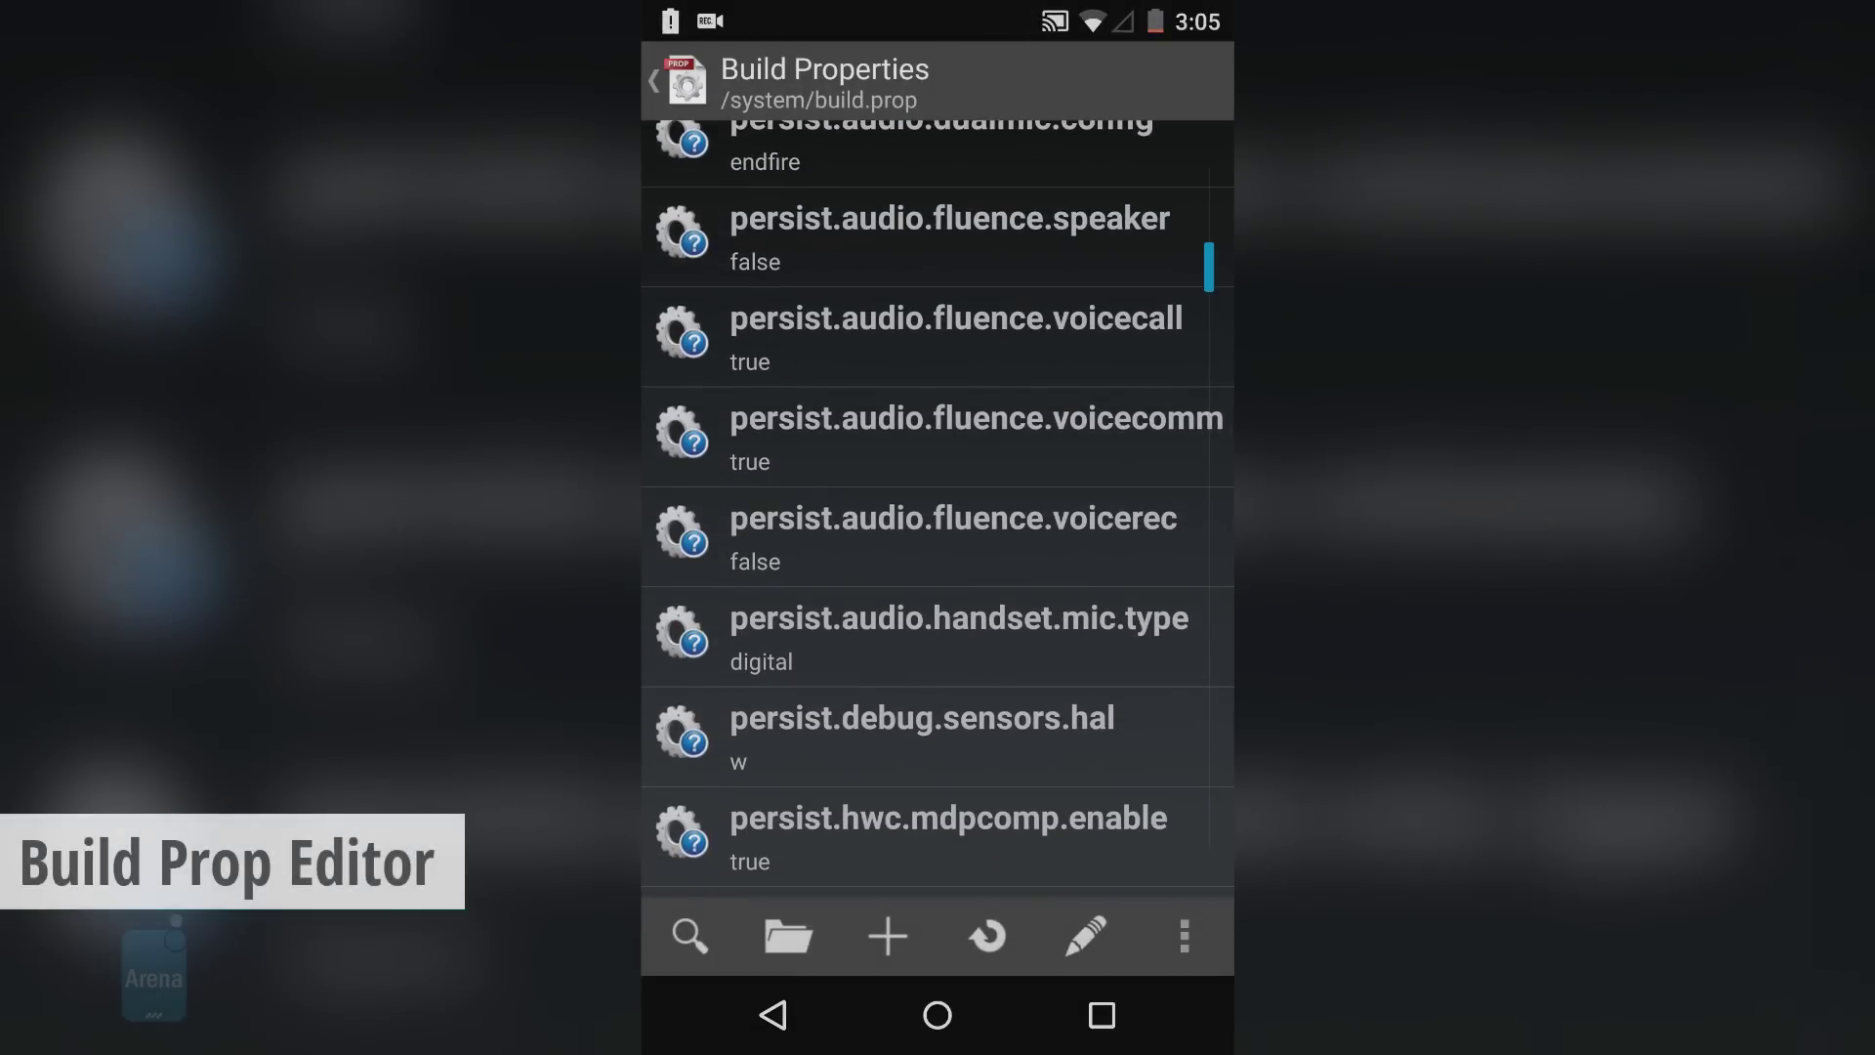
{"action": "scroll", "coordinate": [1059, 511], "scroll_direction": "down", "scroll_amount": 15}
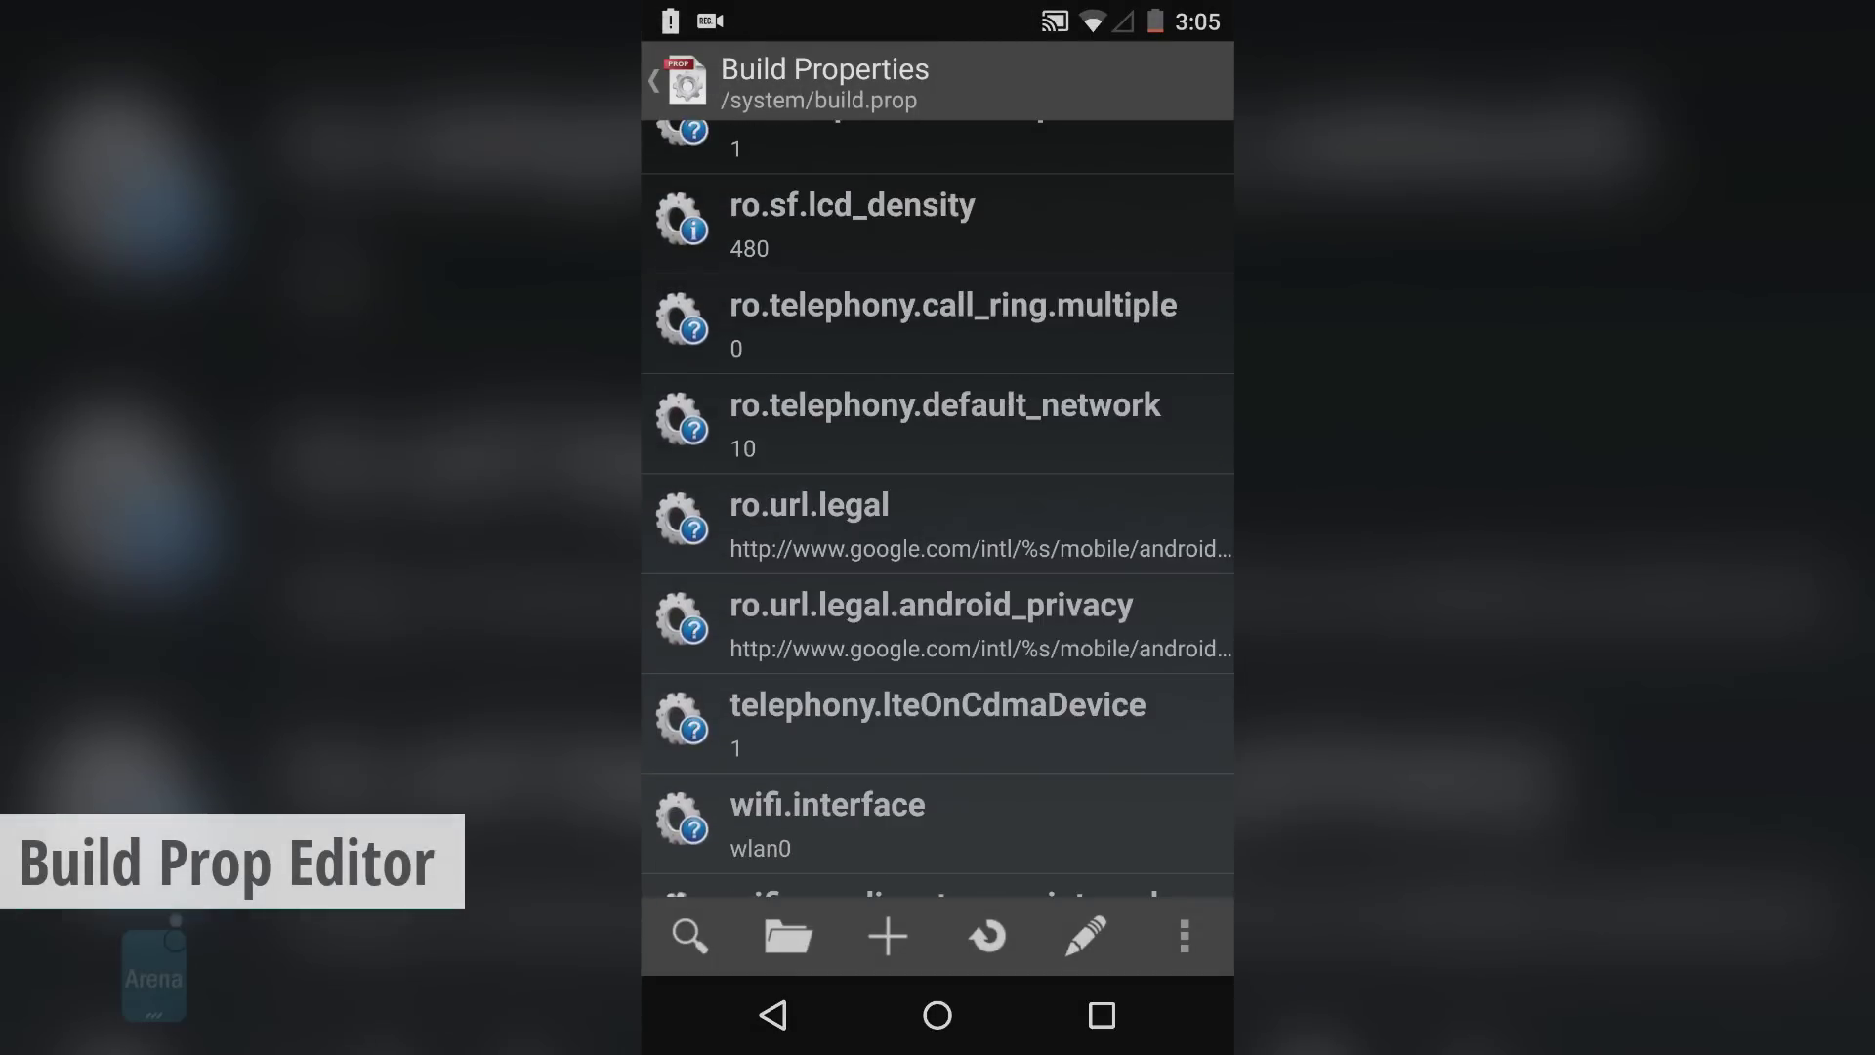
Look at the LCD Density and VM Heap Size tweaks in the drawer without changing them
{"action": "left_click", "coordinate": [682, 79]}
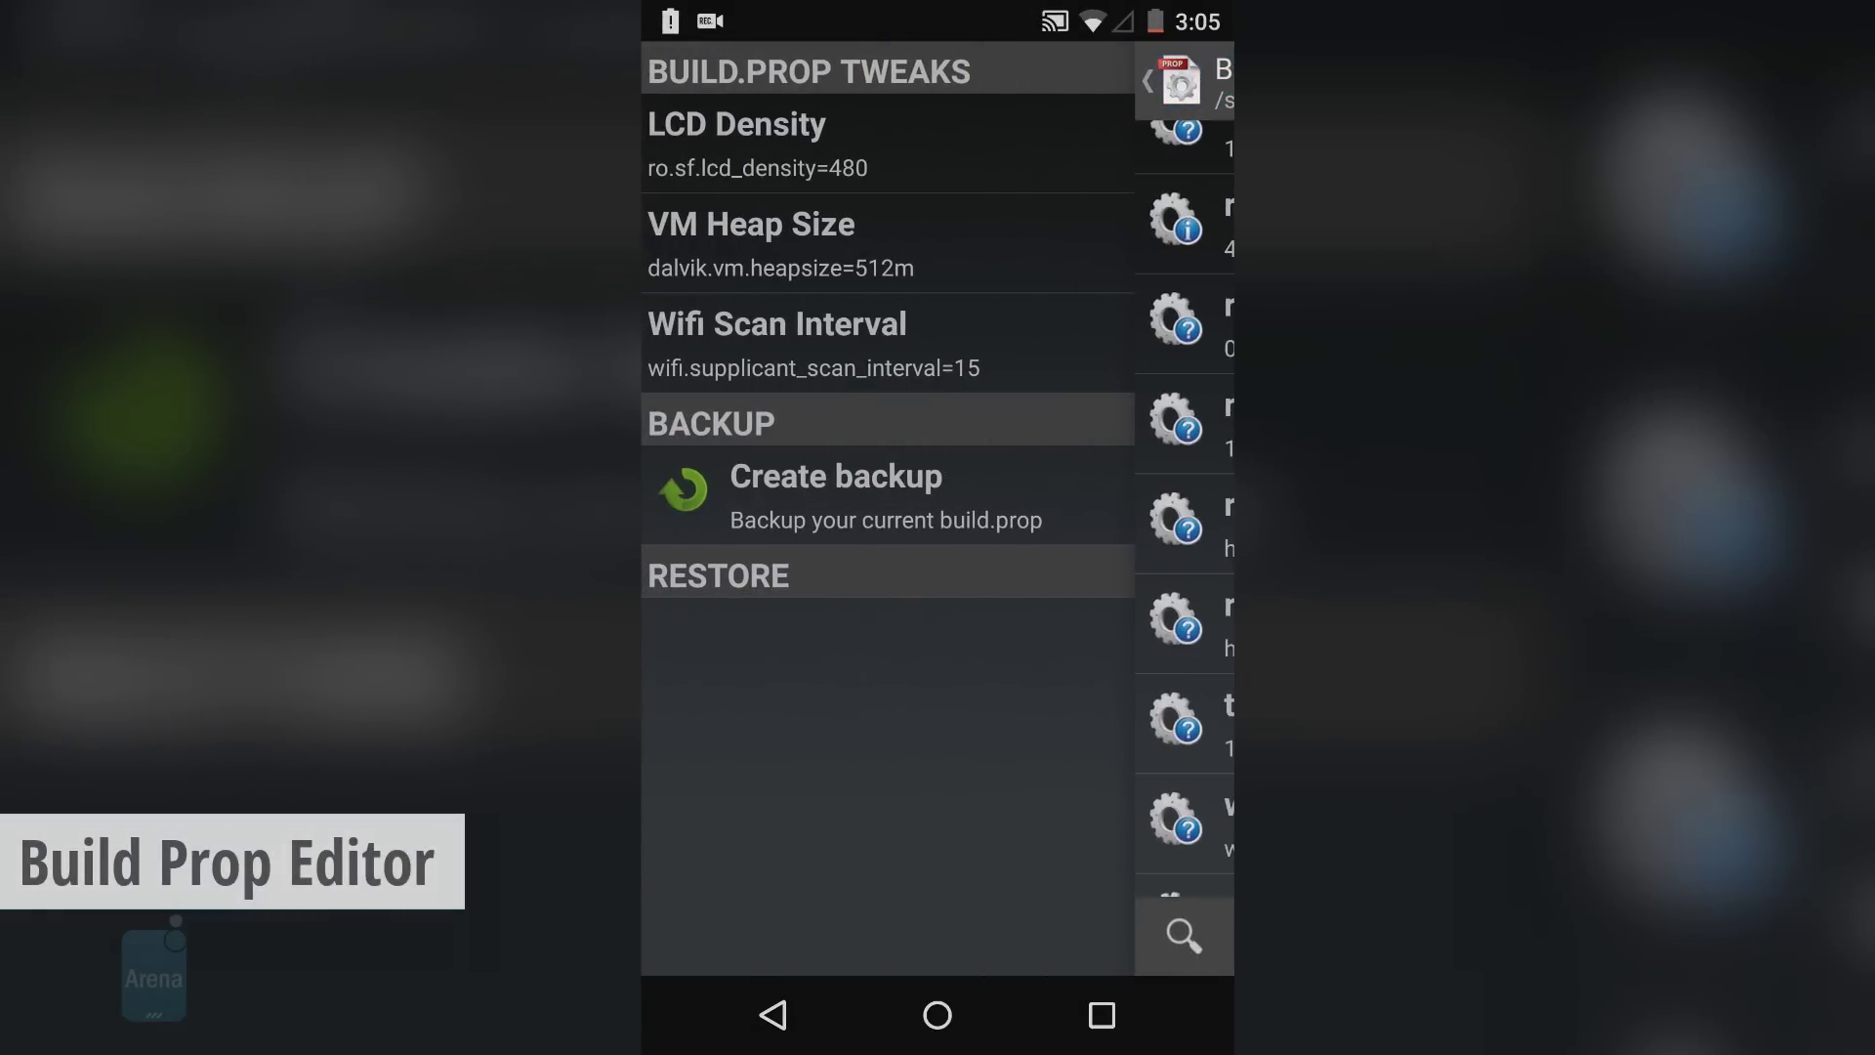
{"action": "left_click", "coordinate": [954, 137]}
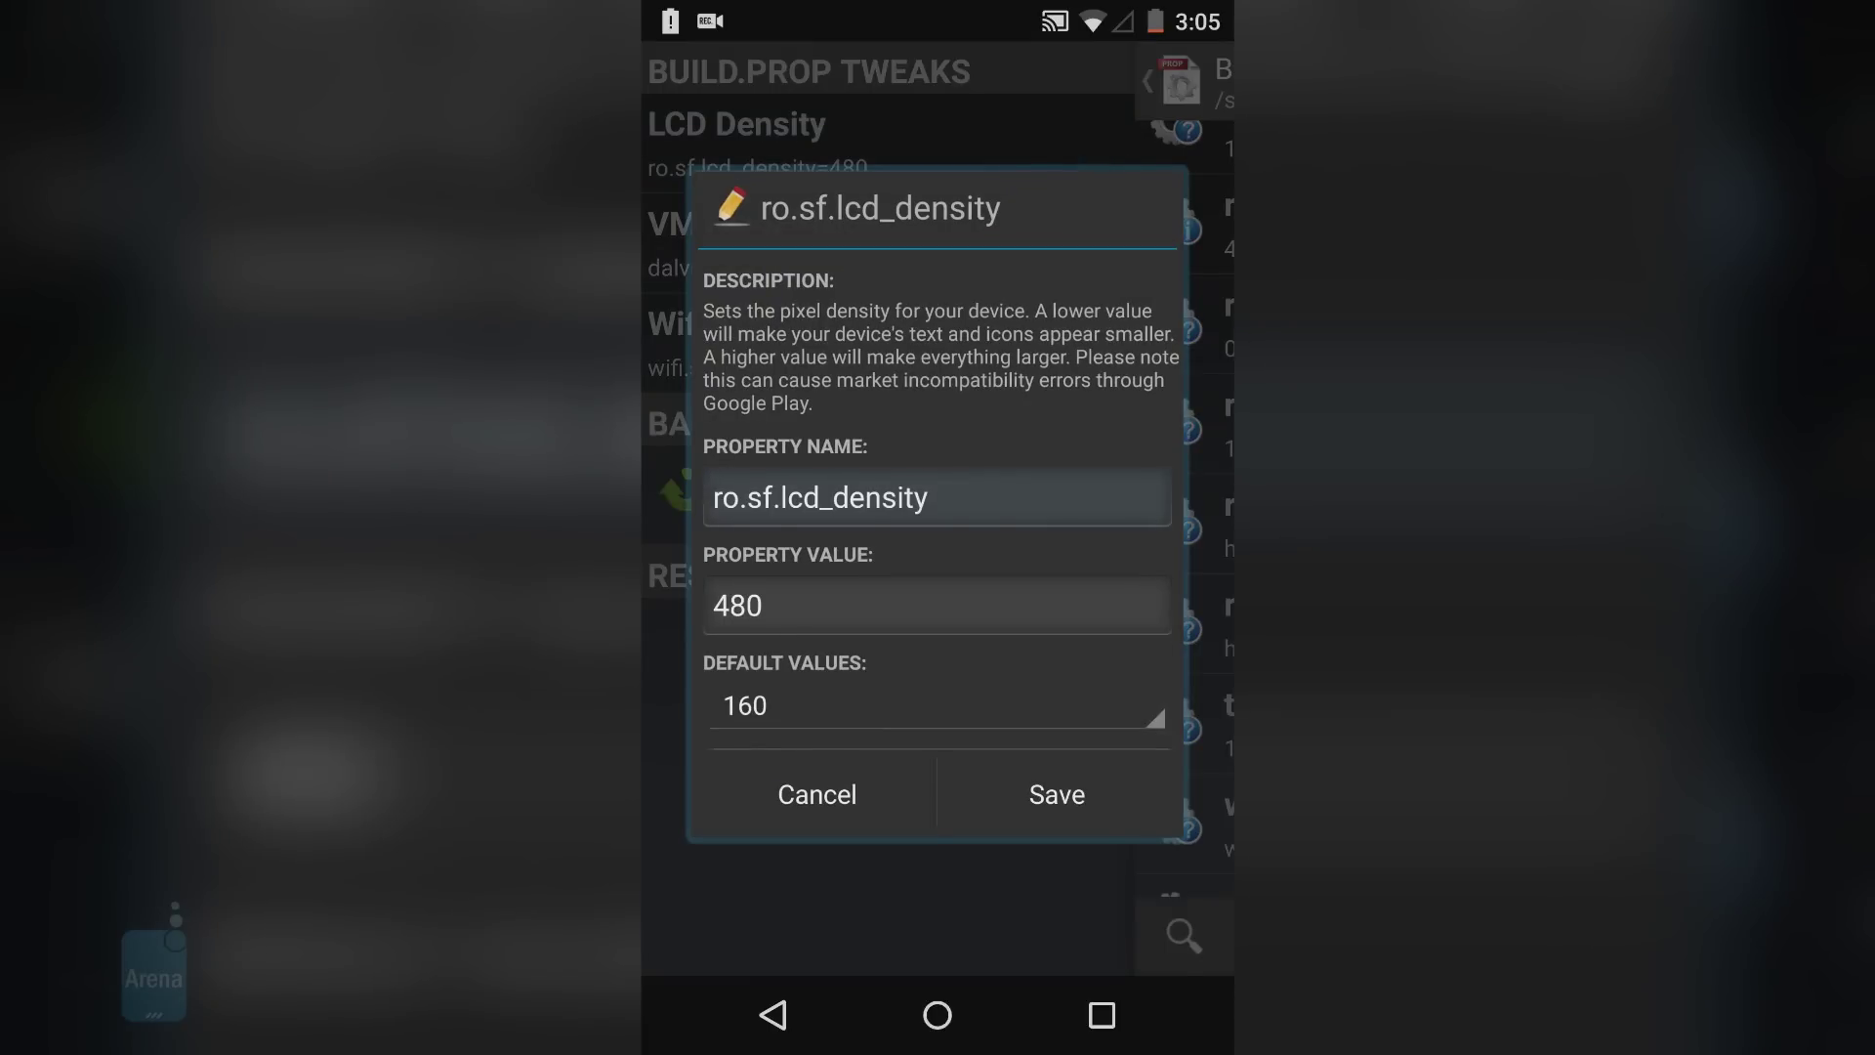
{"action": "key", "text": "Escape"}
{"action": "left_click", "coordinate": [888, 245]}
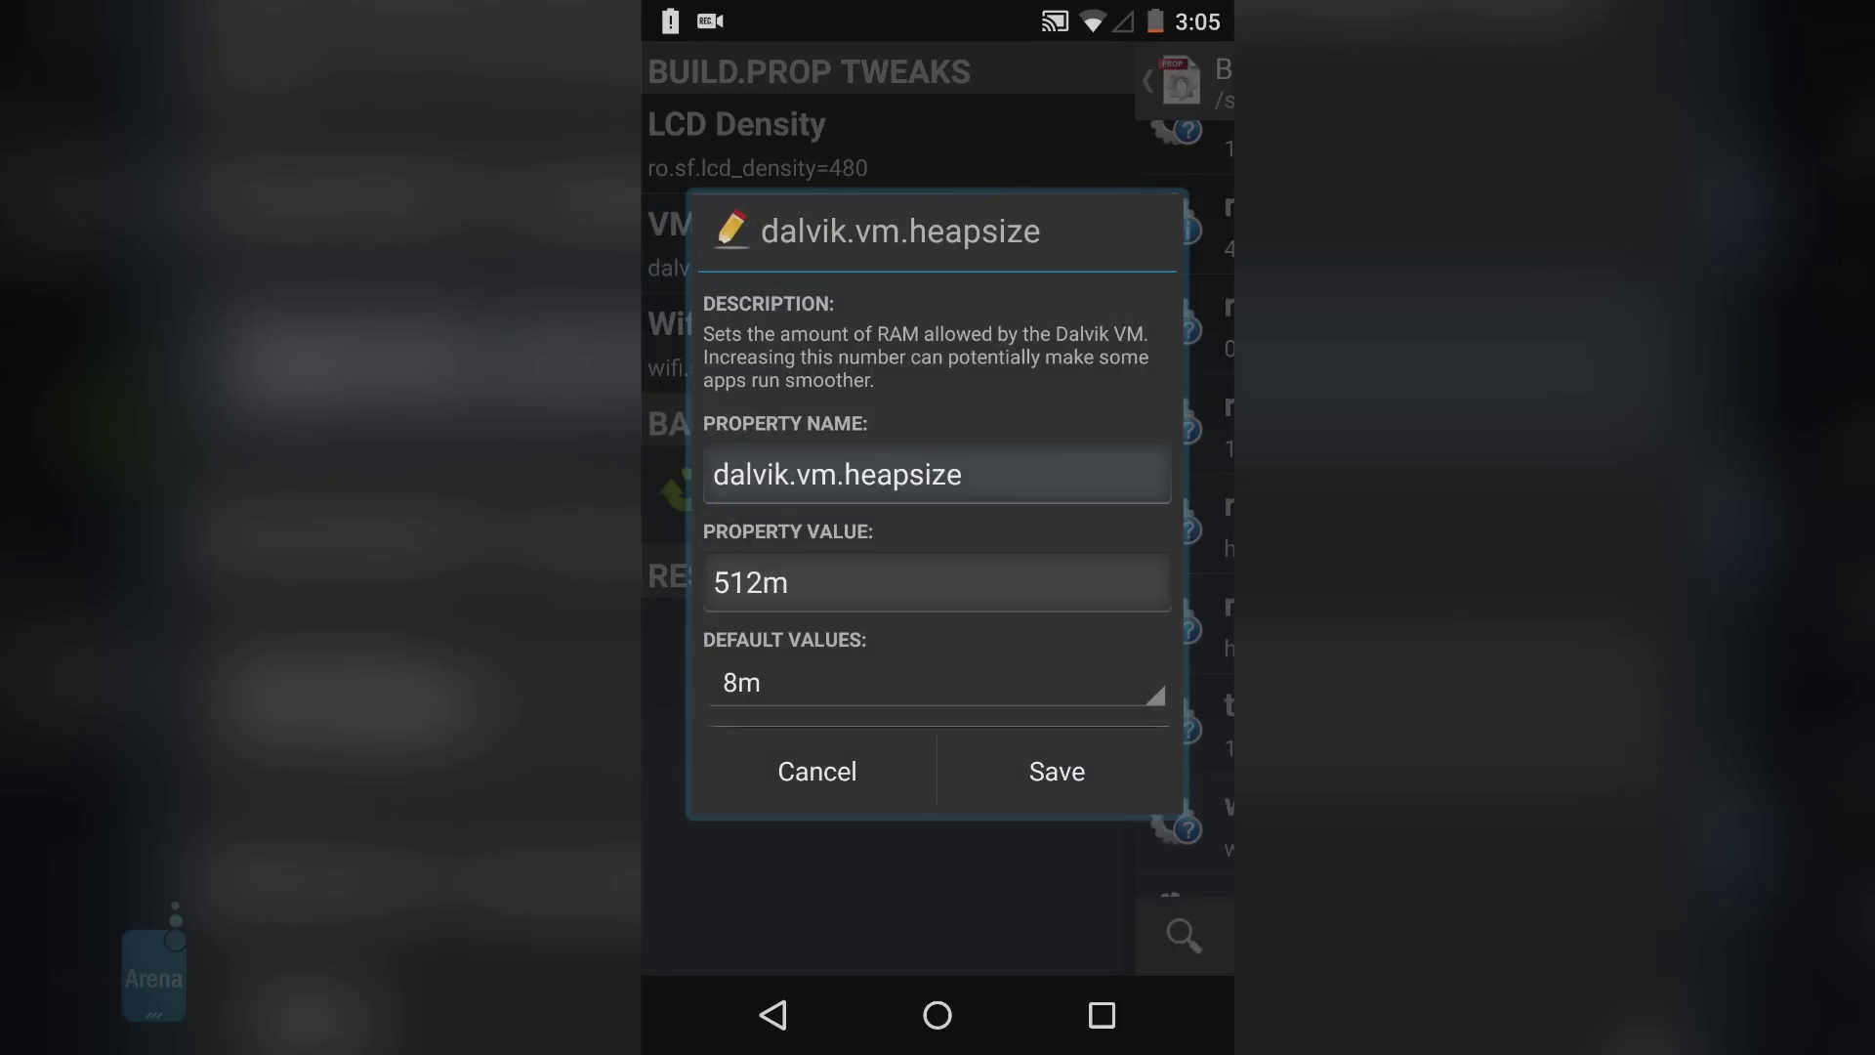
Set Wifi Scan Interval to 30 from its default values and save it
{"action": "key", "text": "Escape"}
{"action": "left_click", "coordinate": [1006, 326]}
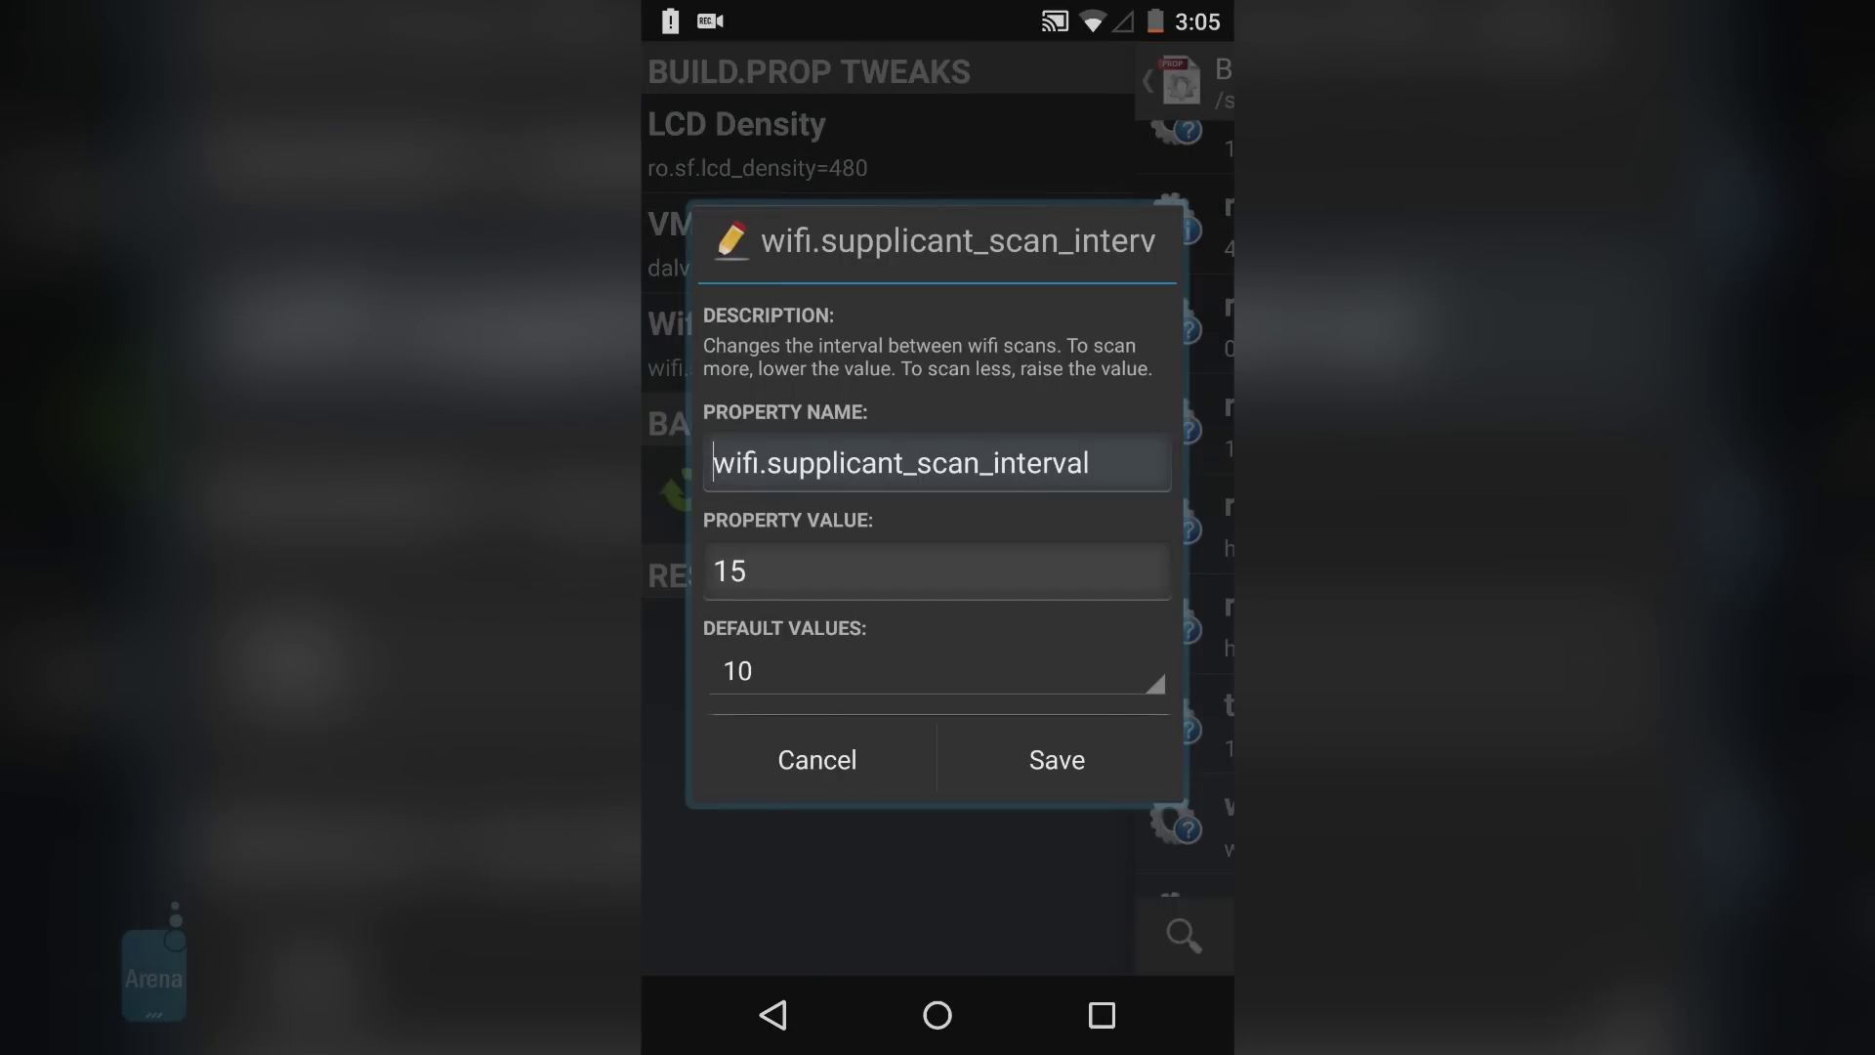
{"action": "left_click", "coordinate": [984, 667]}
{"action": "left_click", "coordinate": [989, 180]}
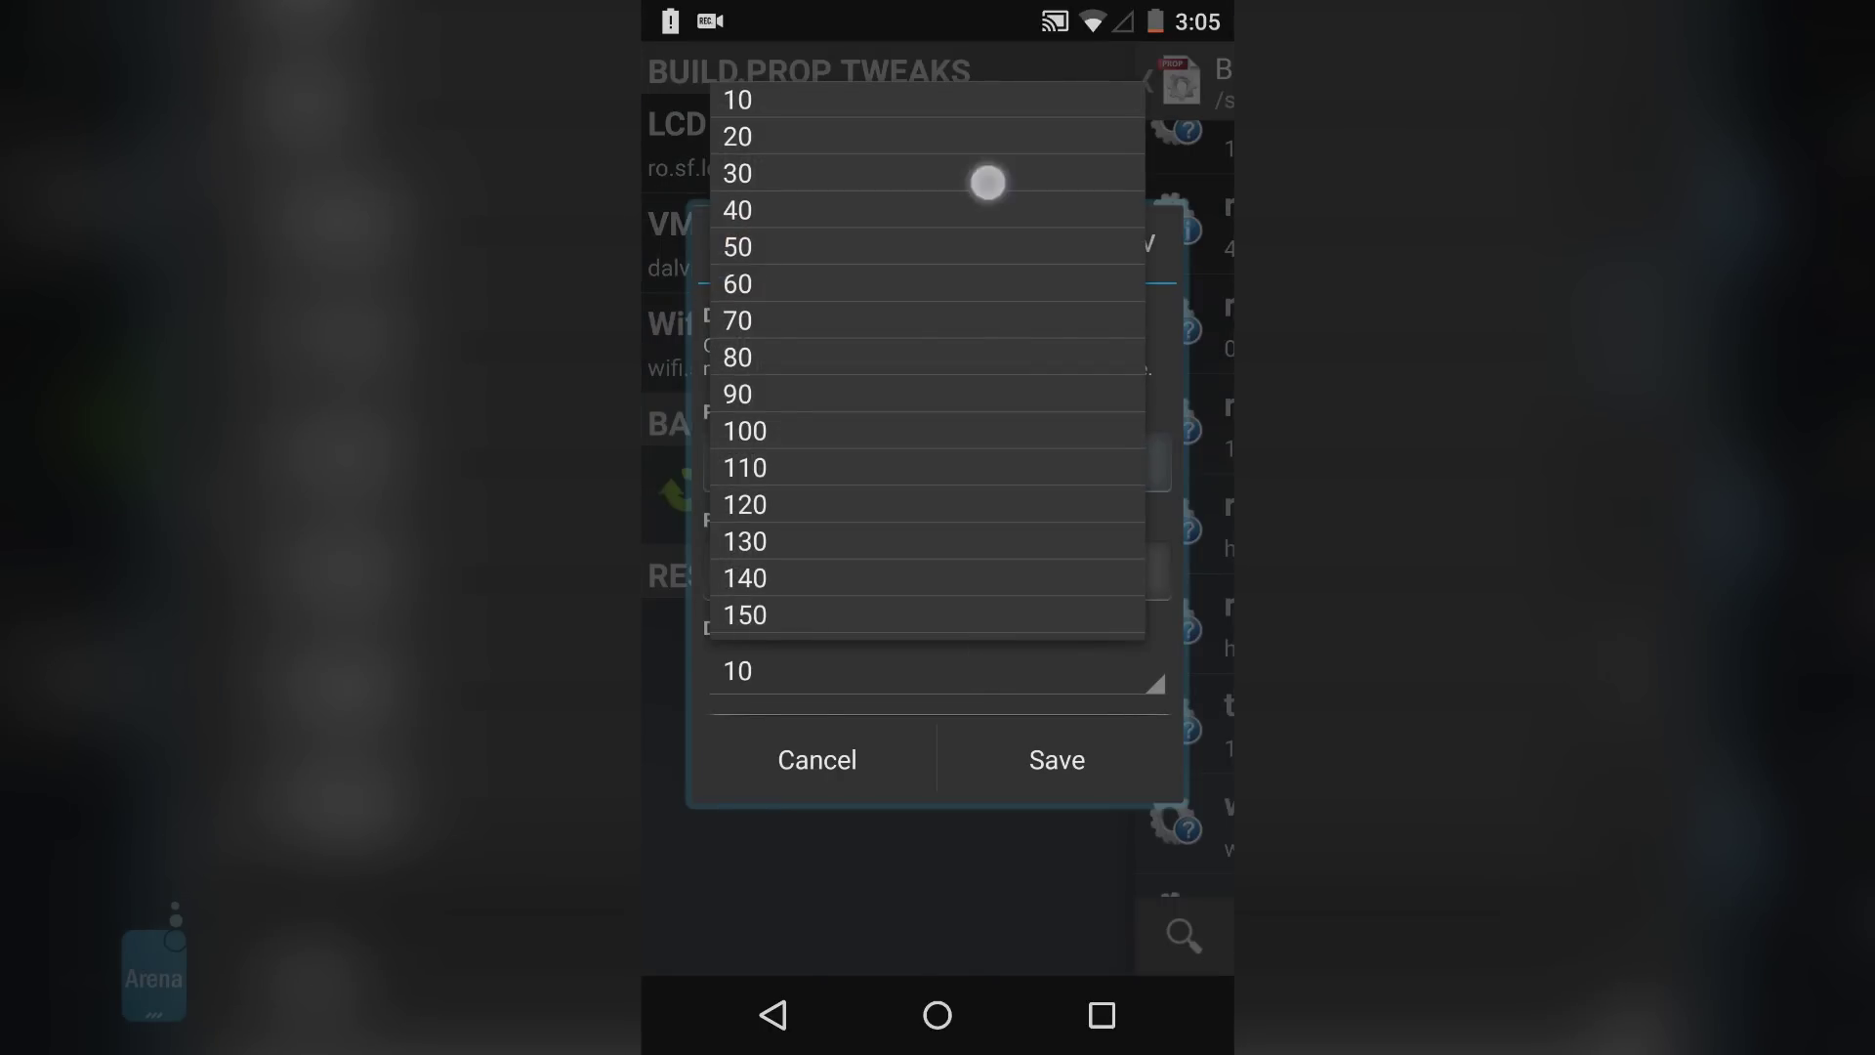
{"action": "left_click", "coordinate": [1057, 759]}
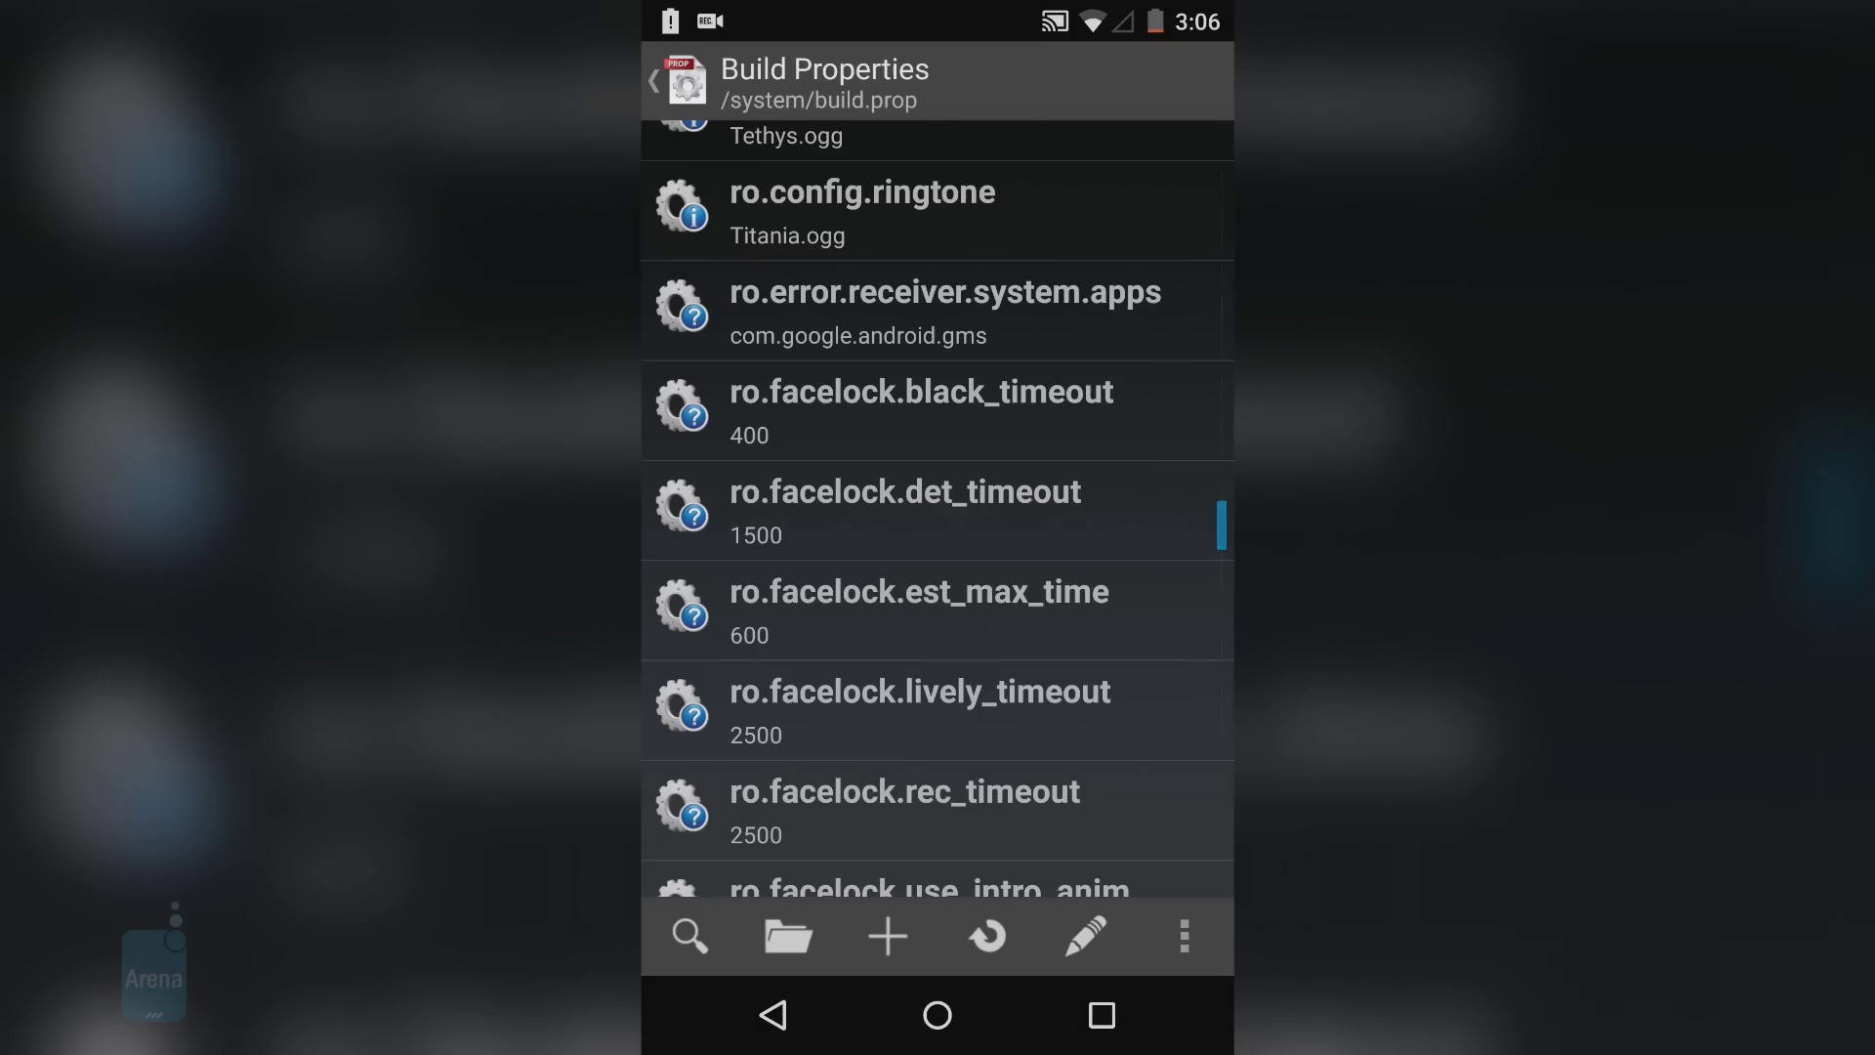
{"action": "left_click_drag", "start_coordinate": [1068, 731], "coordinate": [1069, 471]}
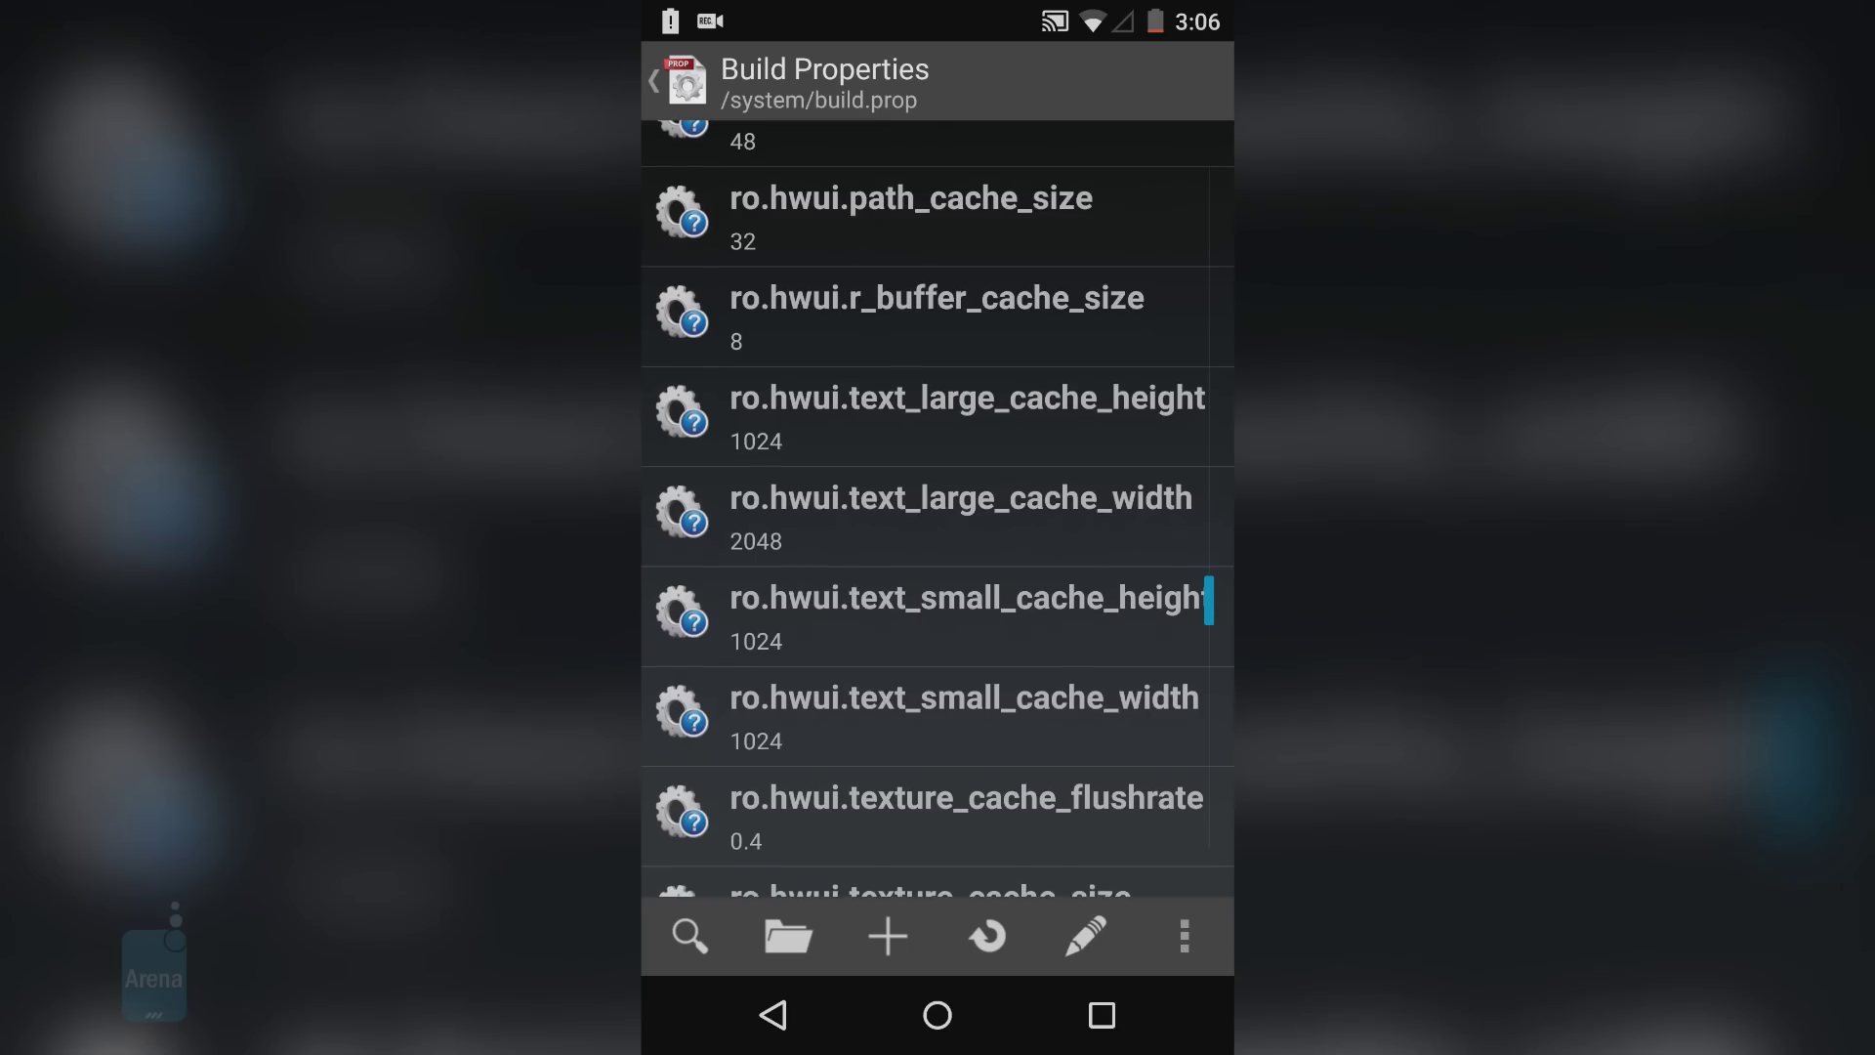